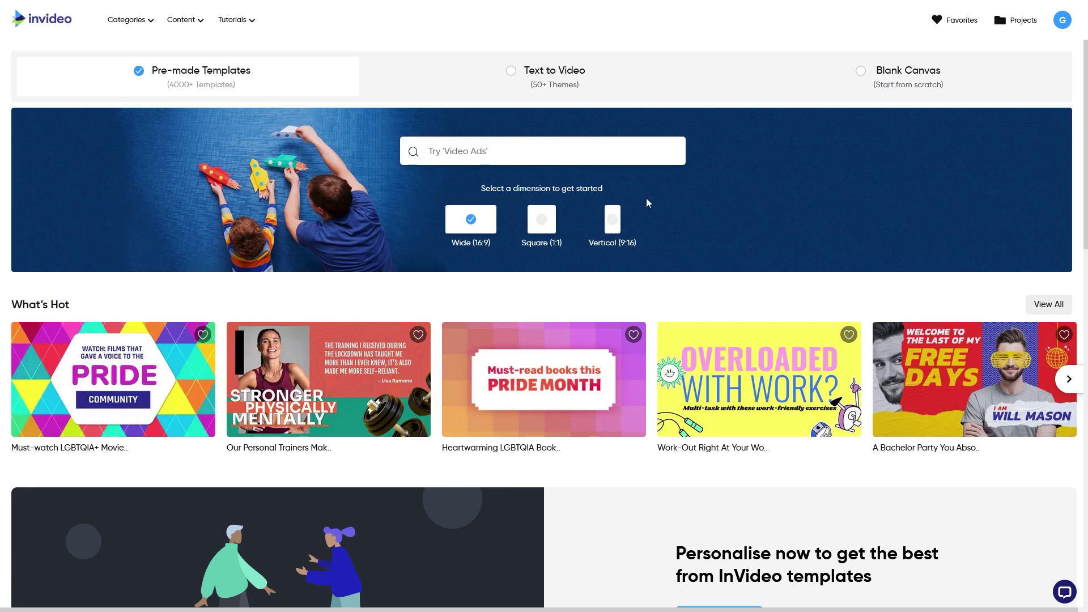
{"action": "scroll", "coordinate": [646, 199], "scroll_direction": "down", "scroll_amount": 3}
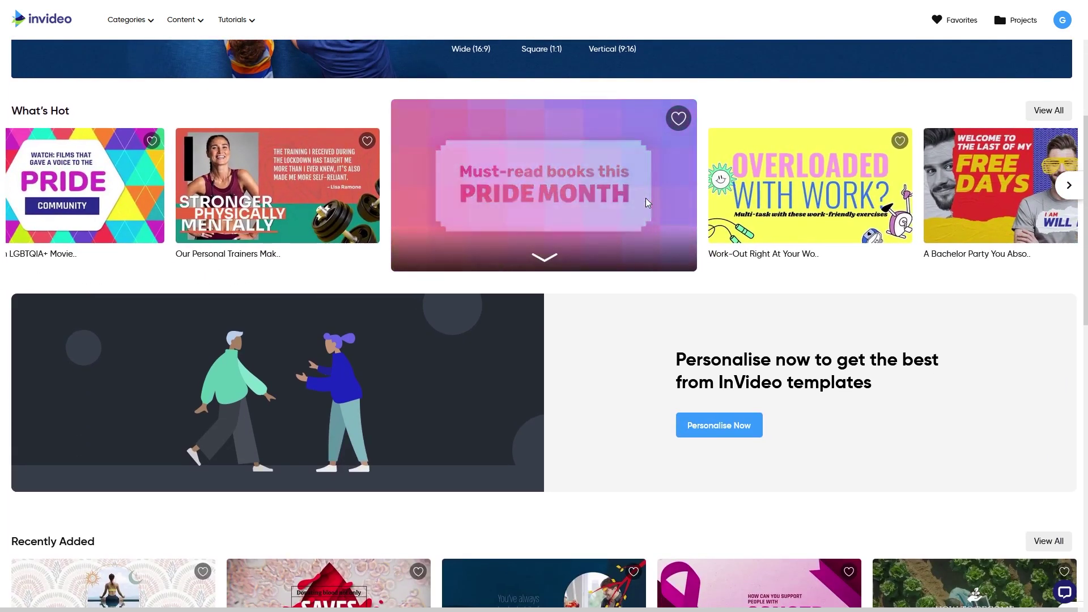
{"action": "scroll", "coordinate": [647, 200], "scroll_direction": "down", "scroll_amount": 2}
{"action": "scroll", "coordinate": [647, 201], "scroll_direction": "down", "scroll_amount": 4}
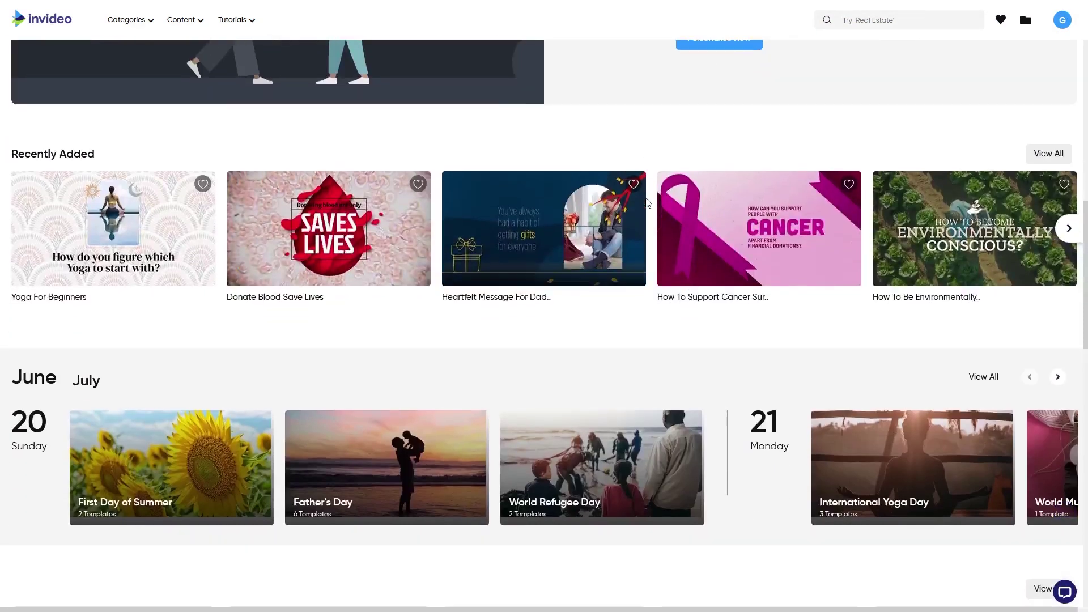
{"action": "scroll", "coordinate": [646, 201], "scroll_direction": "down", "scroll_amount": 5}
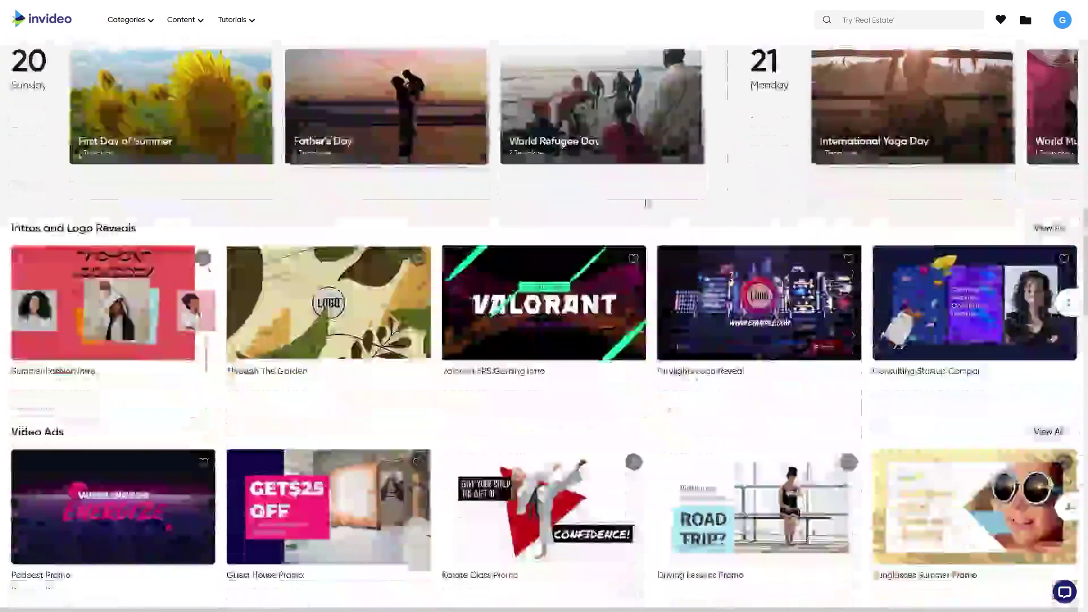
{"action": "scroll", "coordinate": [647, 203], "scroll_direction": "down", "scroll_amount": 6}
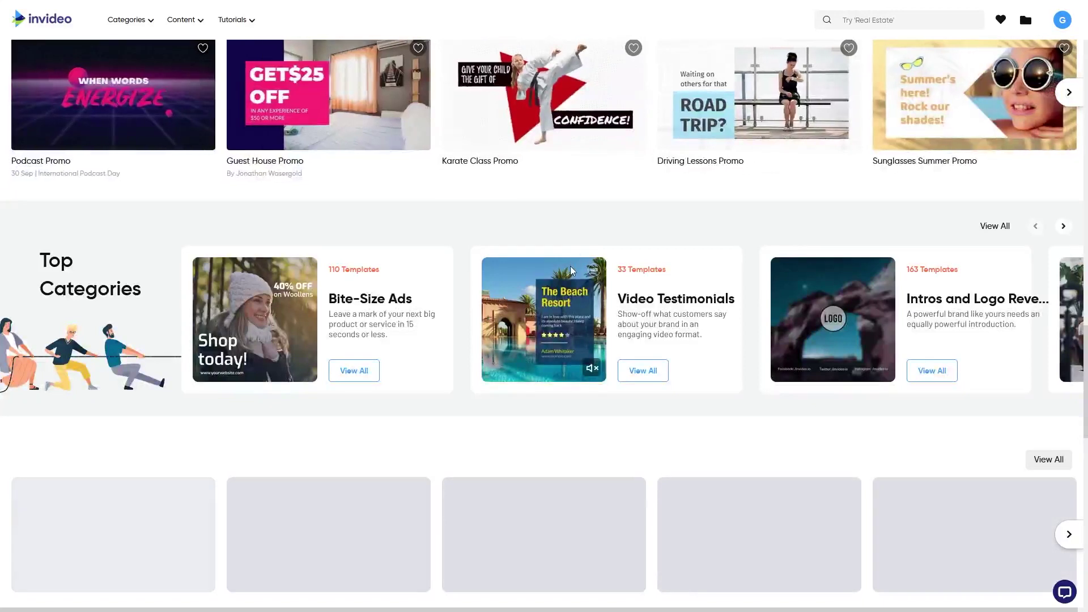
{"action": "scroll", "coordinate": [570, 267], "scroll_direction": "up", "scroll_amount": 2}
{"action": "mouse_move", "coordinate": [571, 267]}
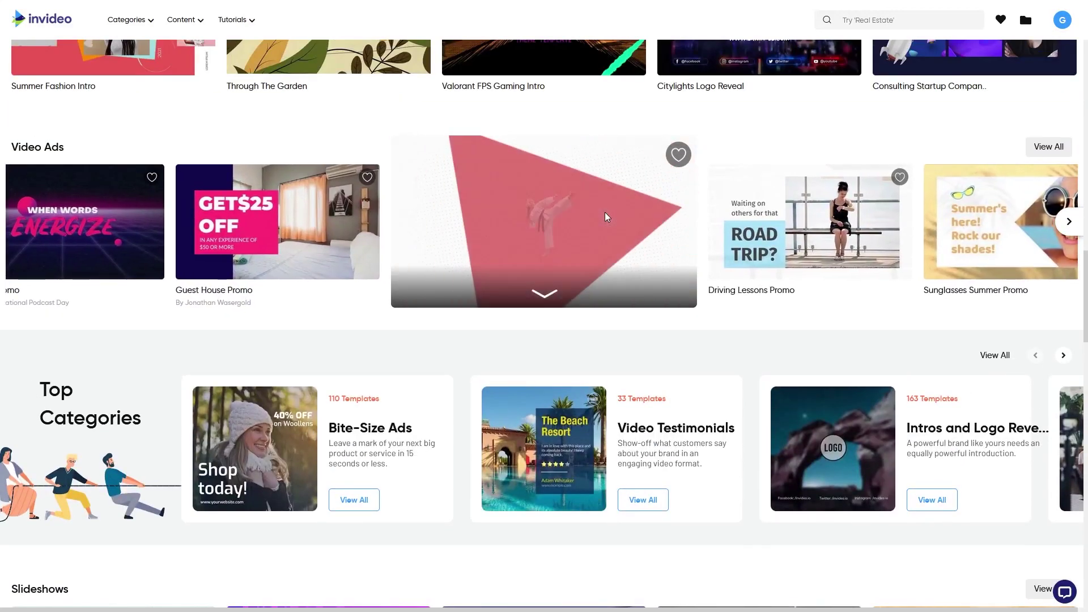
{"action": "left_click", "coordinate": [605, 215]}
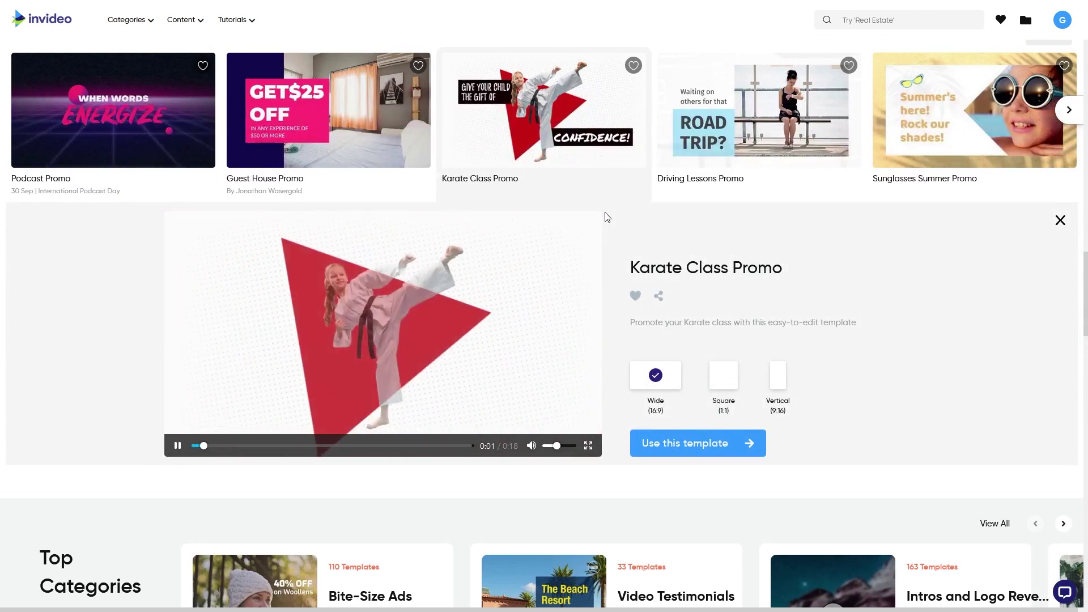
{"action": "left_click", "coordinate": [174, 445]}
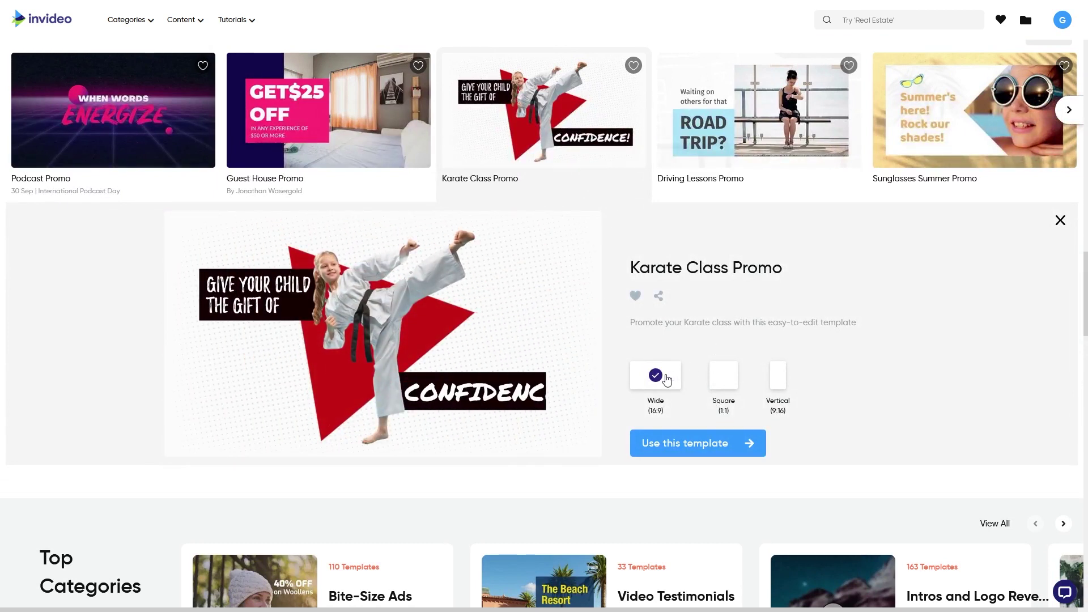
{"action": "left_click", "coordinate": [726, 381]}
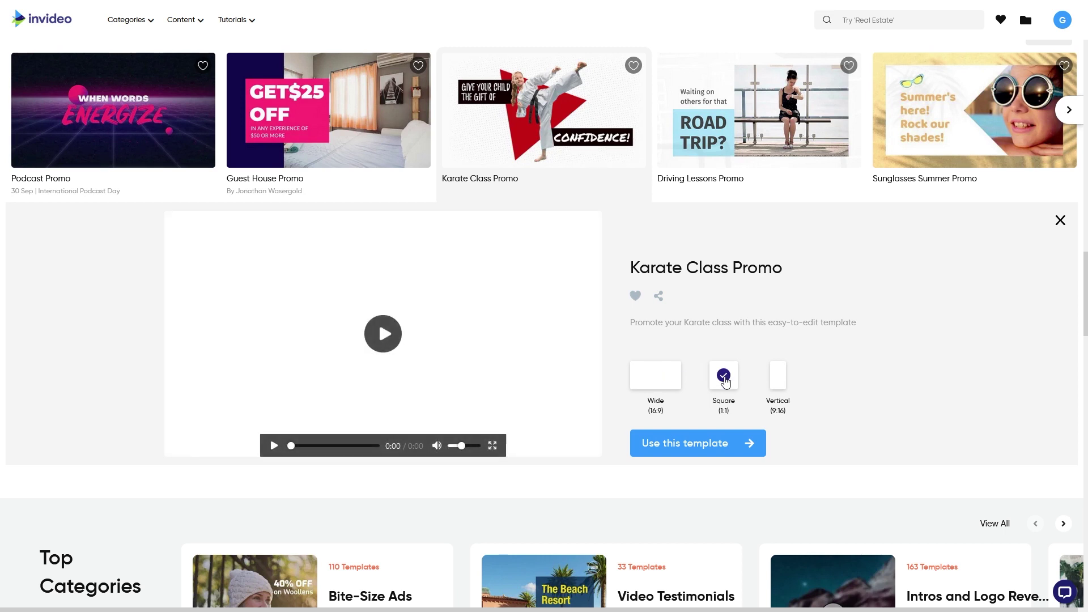
{"action": "left_click", "coordinate": [779, 386]}
{"action": "left_click", "coordinate": [327, 446]}
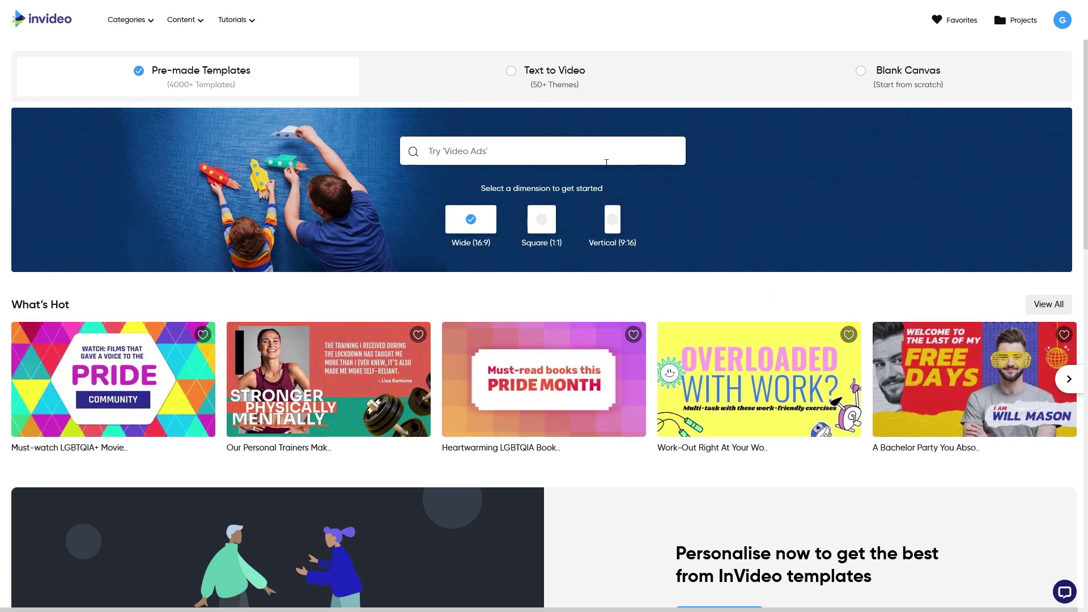
Step: Browse the What's Hot template carousel, previewing and closing the Facts of Jazz template
{"action": "left_click", "coordinate": [1077, 388]}
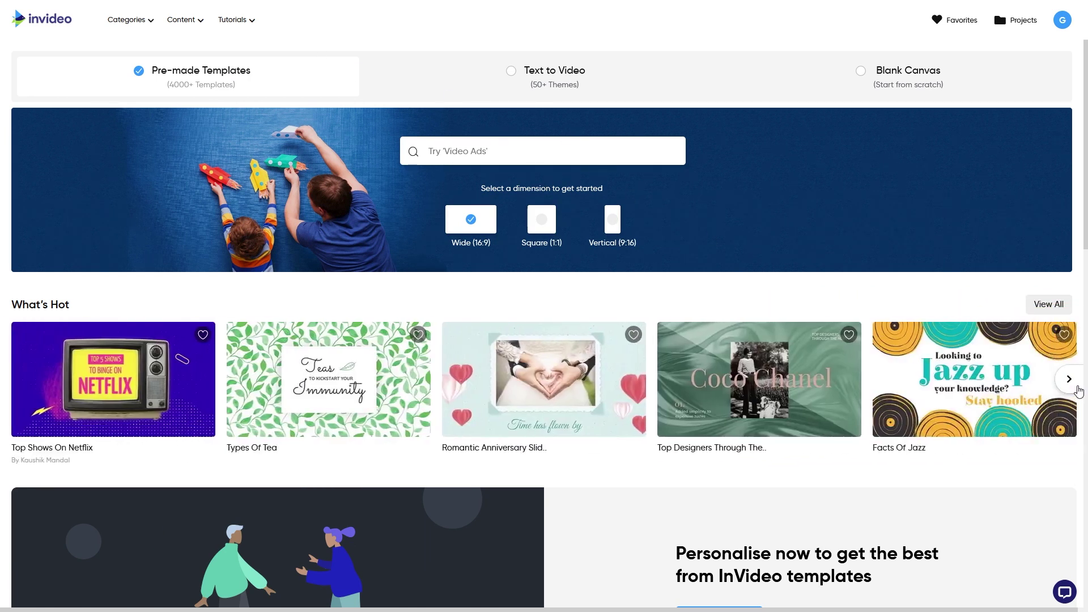
{"action": "left_click", "coordinate": [1076, 390]}
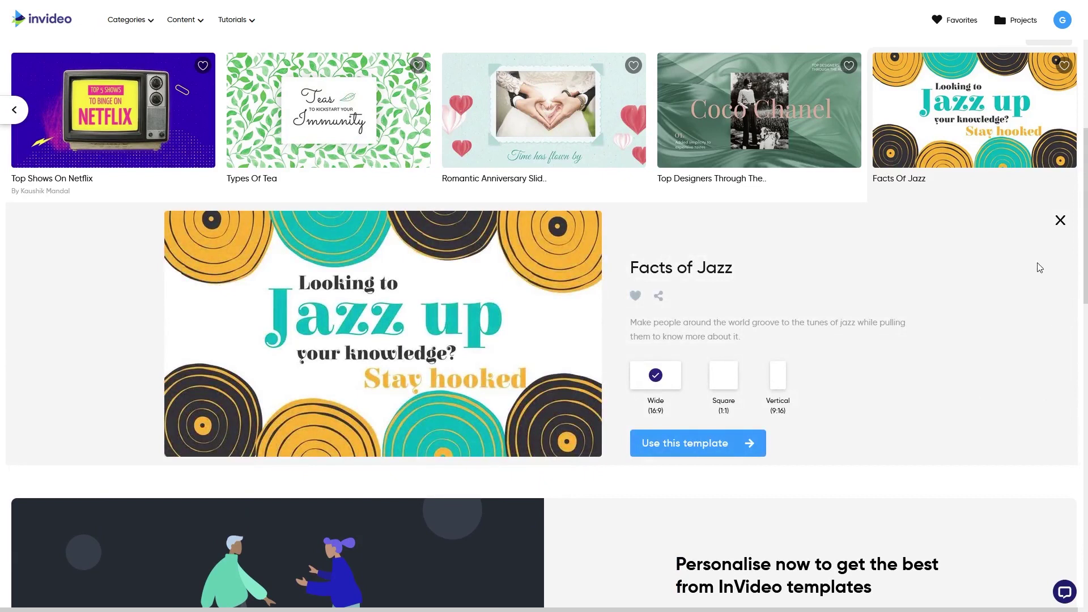
{"action": "left_click", "coordinate": [1060, 221]}
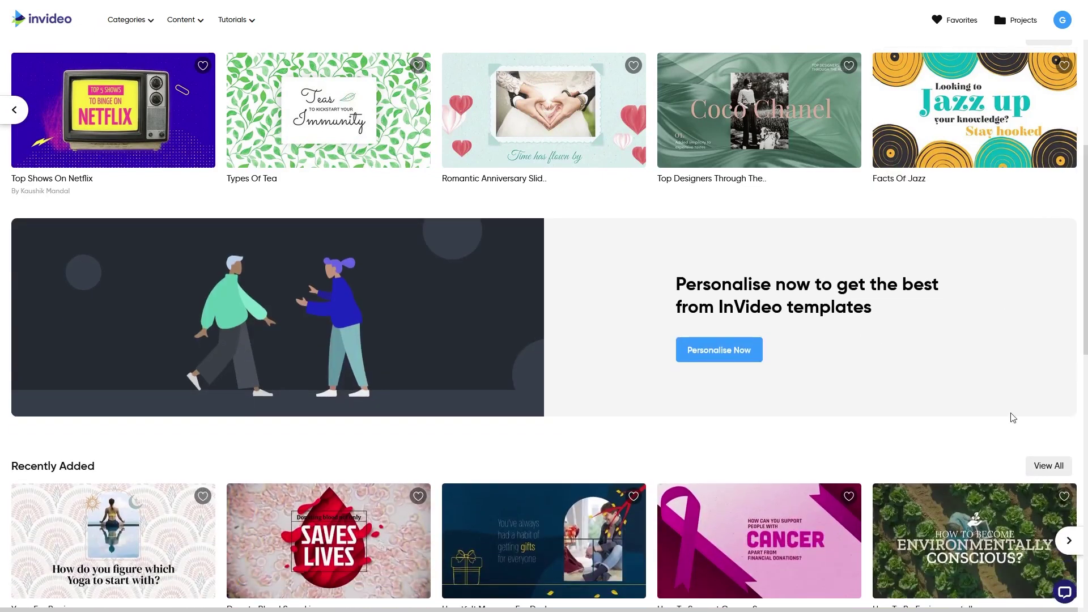
{"action": "scroll", "coordinate": [882, 234], "scroll_direction": "up", "scroll_amount": 5}
{"action": "scroll", "coordinate": [890, 239], "scroll_direction": "down", "scroll_amount": 5}
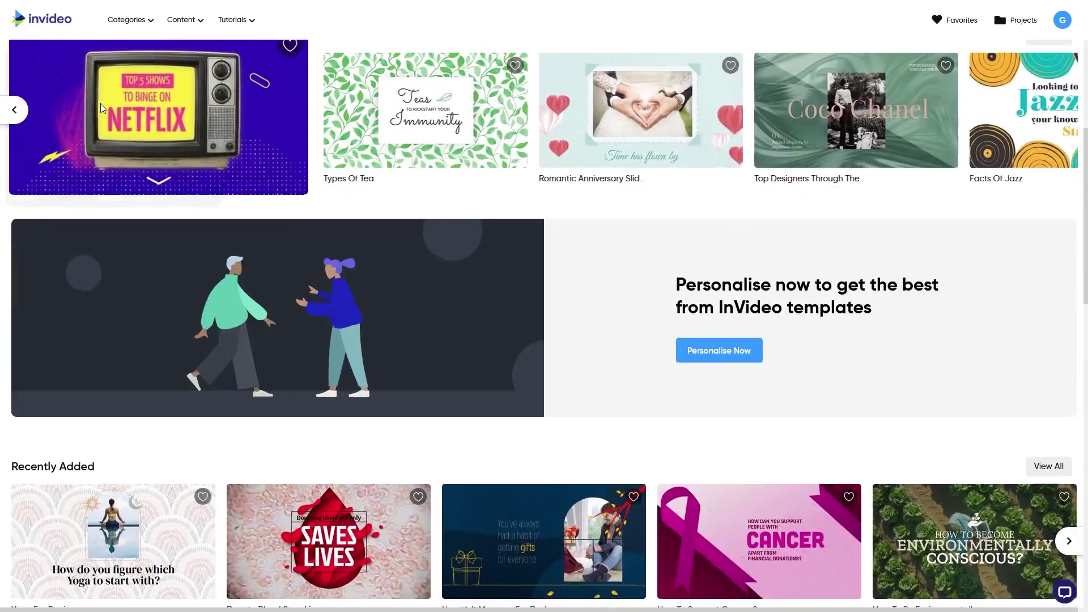
Step: Open the Top Shows On Netflix template, pause its preview and start a project from it
{"action": "left_click", "coordinate": [101, 103]}
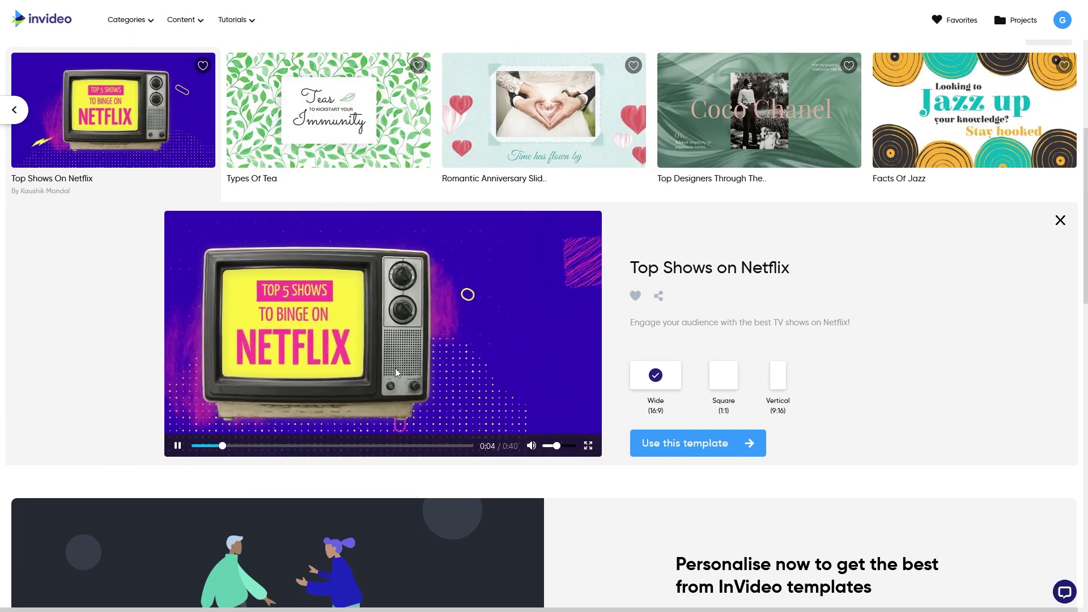
{"action": "left_click", "coordinate": [733, 381]}
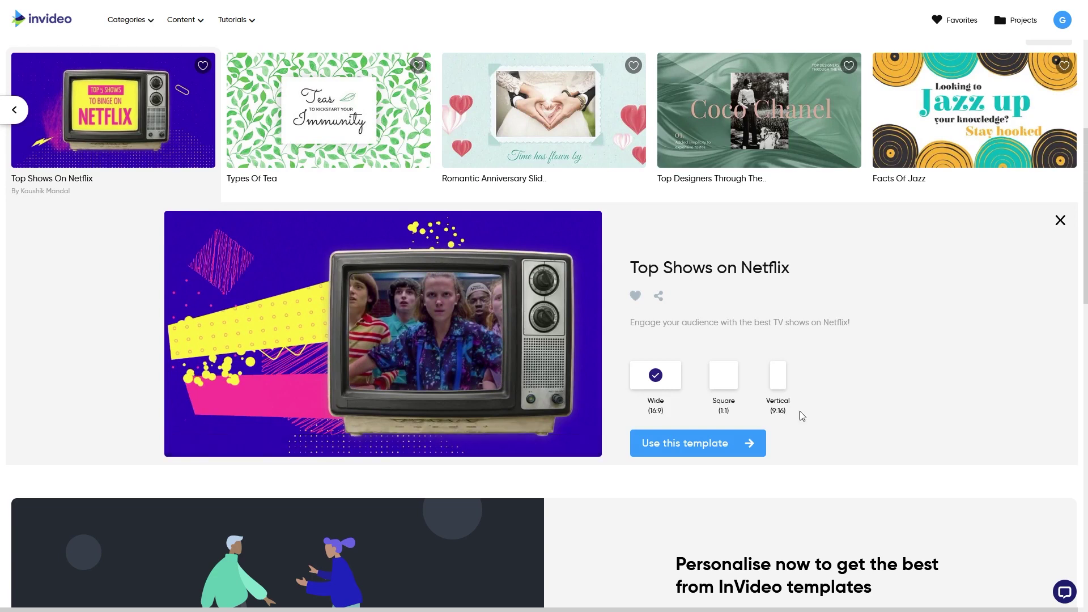
{"action": "left_click", "coordinate": [706, 449]}
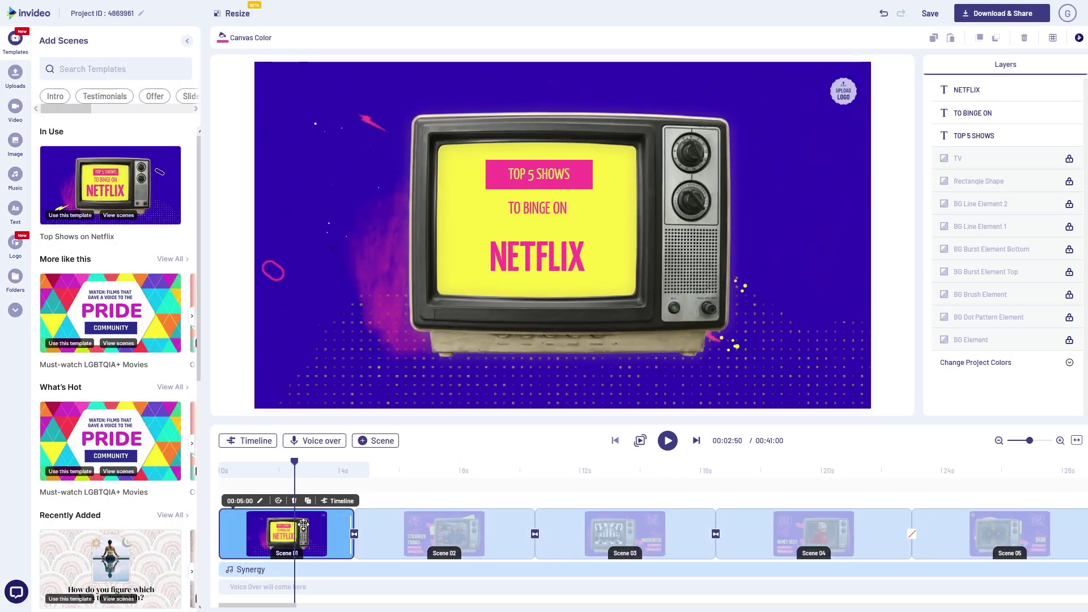
Step: Delete the Stranger Things, Mindhunter, Money Heist, Dark, Breaking Bad and recommendations scenes
{"action": "left_click", "coordinate": [473, 530]}
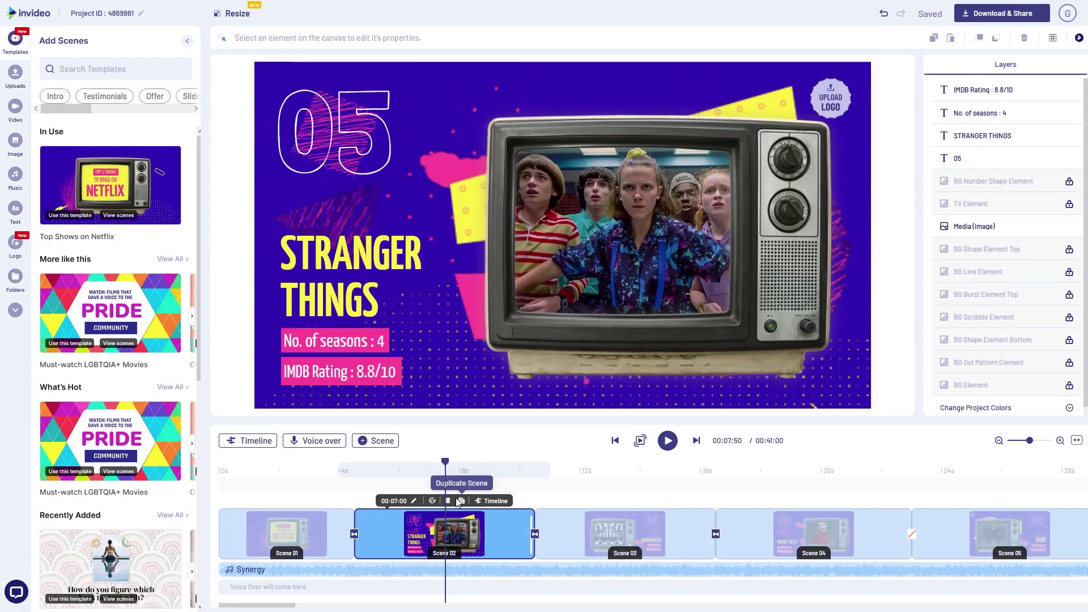
{"action": "left_click", "coordinate": [452, 501]}
{"action": "left_click", "coordinate": [621, 338]}
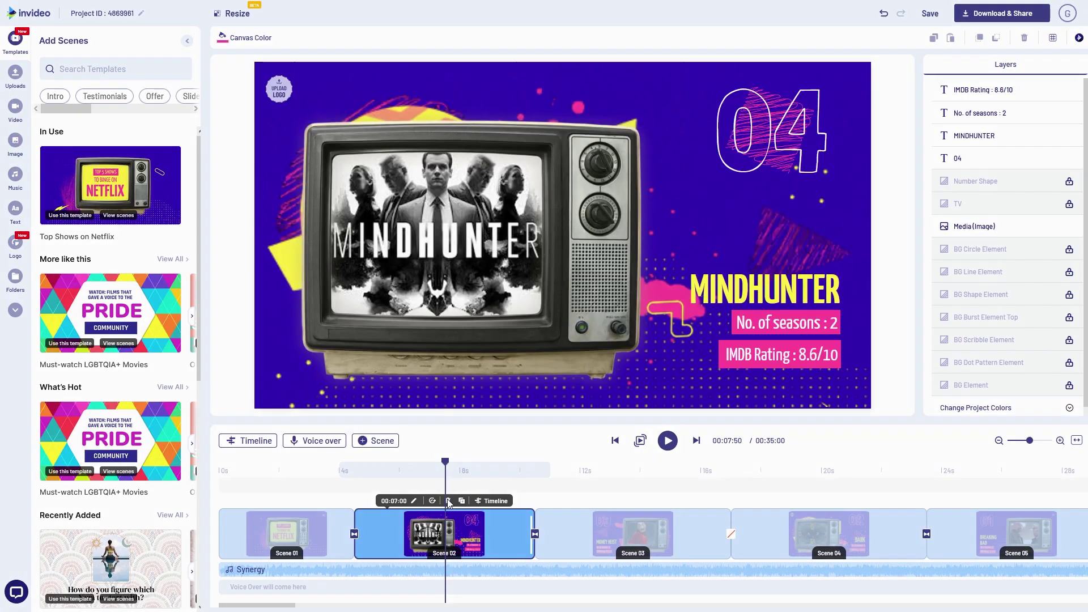
{"action": "left_click", "coordinate": [456, 501]}
{"action": "left_click", "coordinate": [607, 336]}
{"action": "left_click", "coordinate": [456, 501]}
{"action": "left_click", "coordinate": [607, 336]}
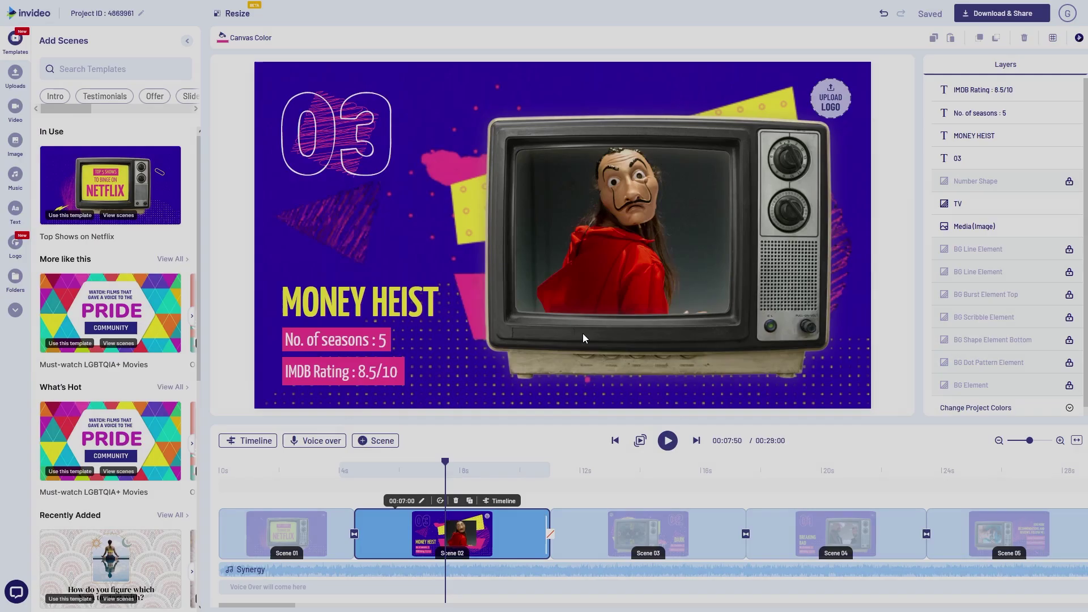
{"action": "left_click", "coordinate": [449, 501]}
{"action": "left_click", "coordinate": [590, 332]}
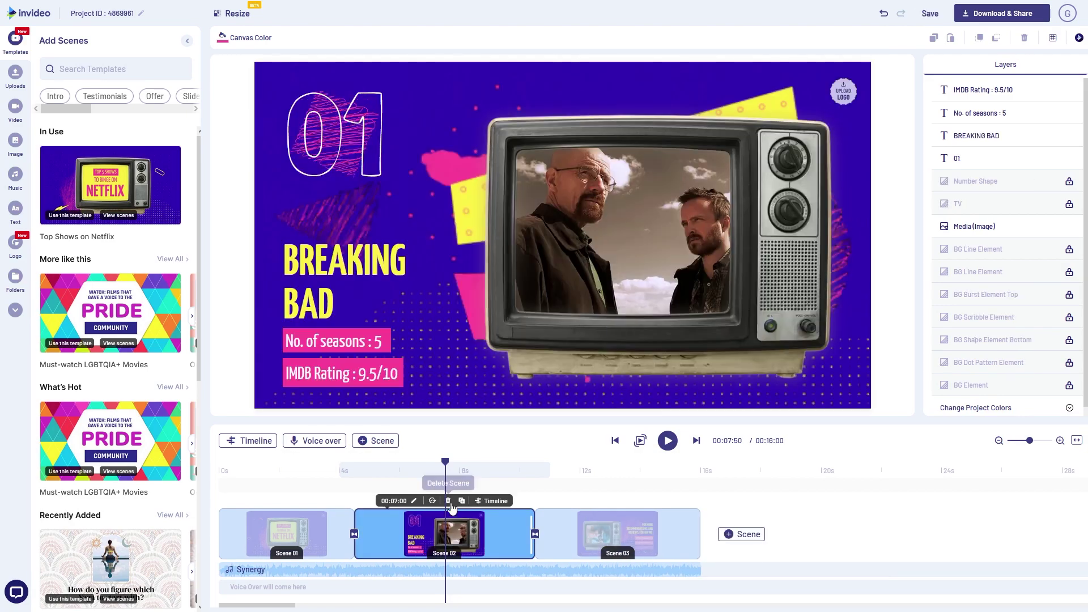
{"action": "left_click", "coordinate": [430, 501]}
{"action": "left_click", "coordinate": [605, 335]}
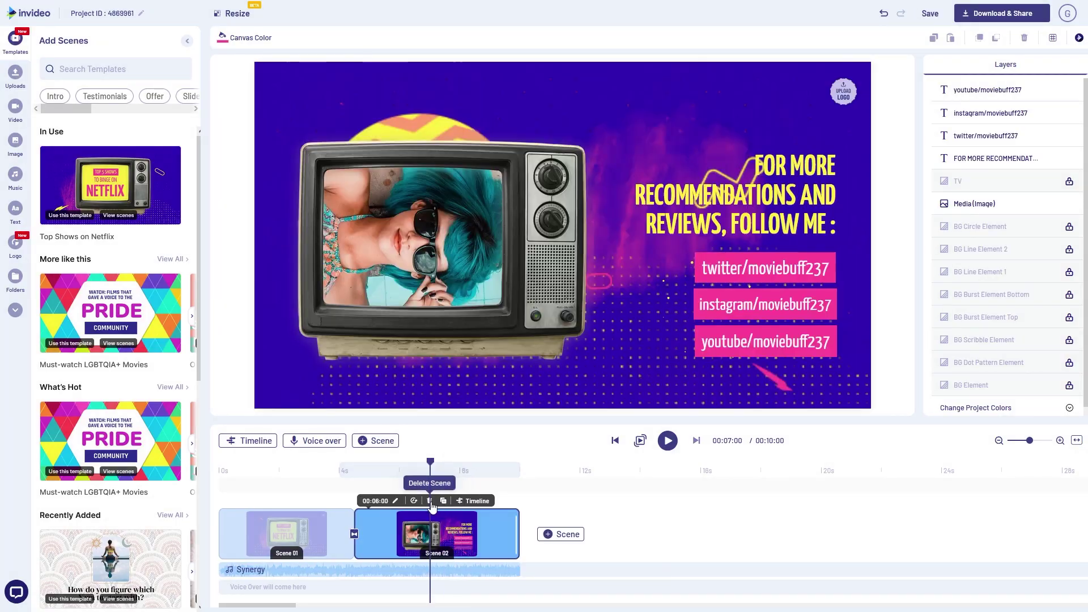
{"action": "left_click", "coordinate": [430, 504]}
{"action": "left_click", "coordinate": [575, 345]}
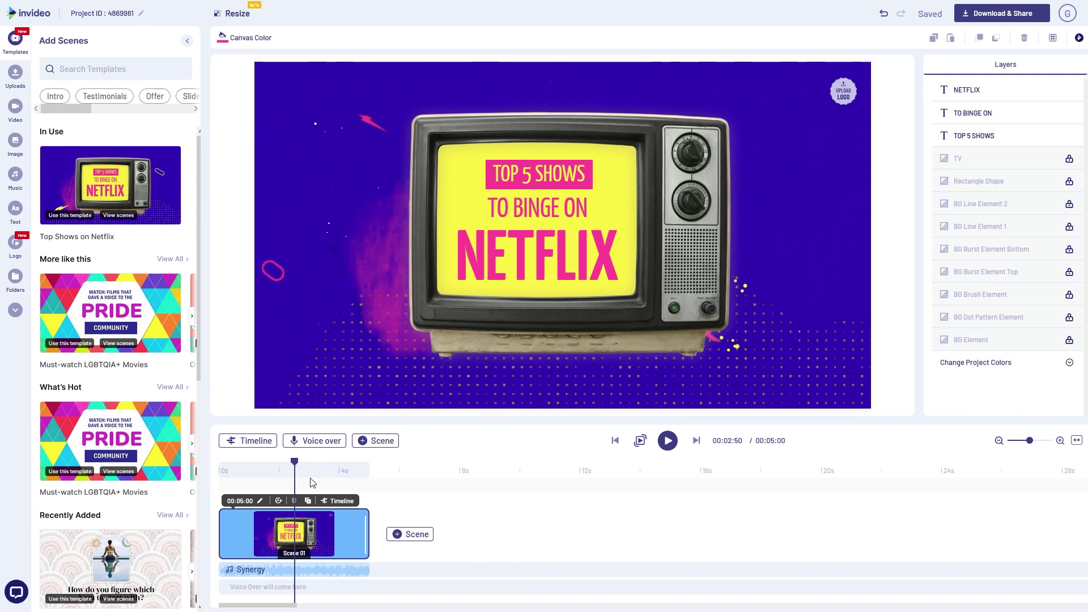
Step: Play the remaining title scene from the start and stop on the full-title frame
{"action": "left_click", "coordinate": [224, 469]}
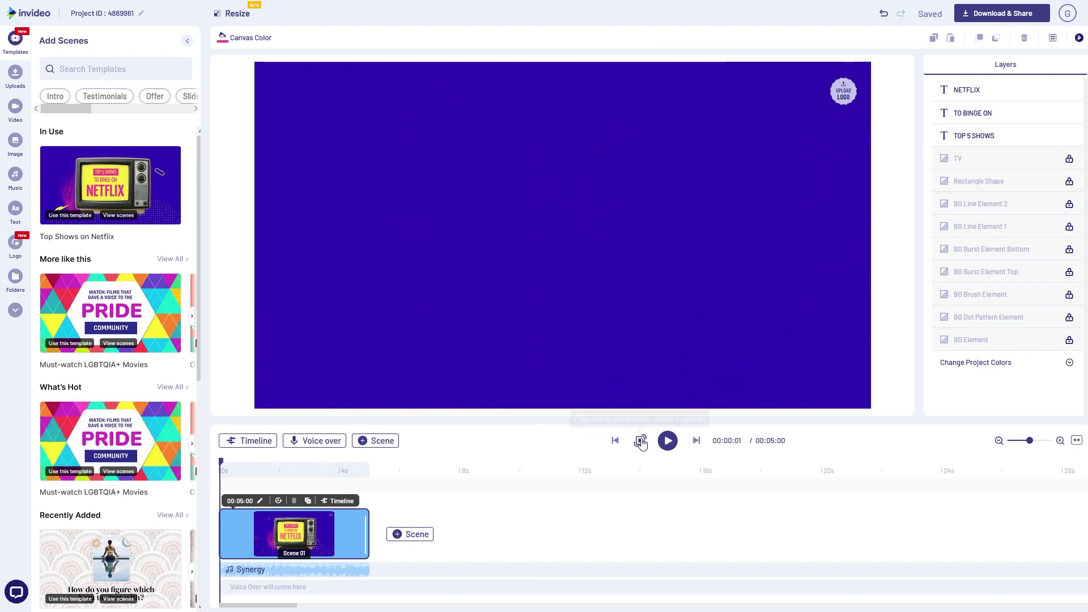
{"action": "left_click", "coordinate": [668, 441]}
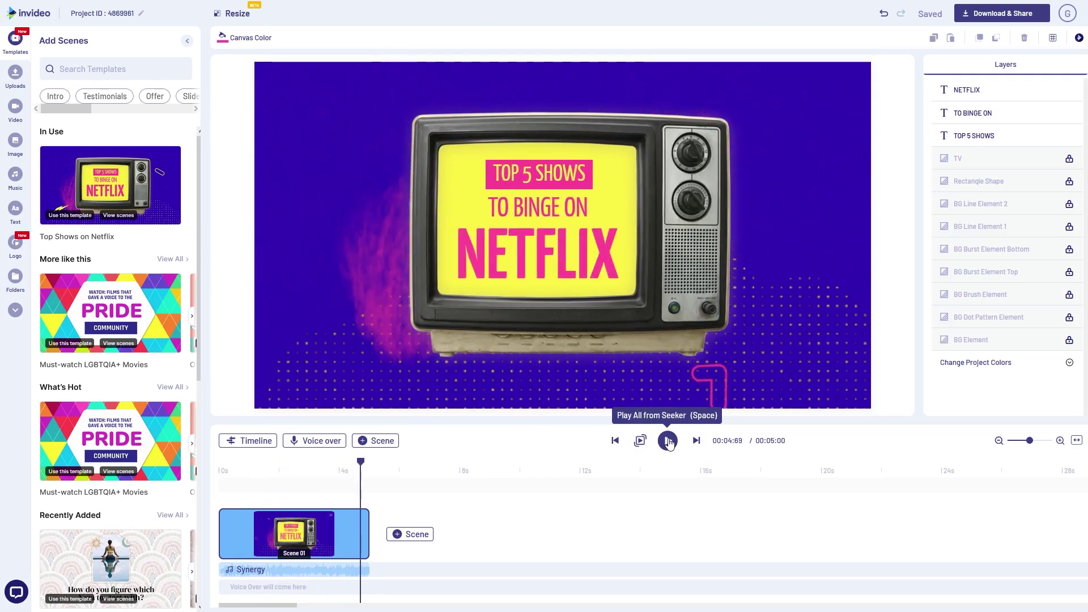
{"action": "left_click", "coordinate": [242, 471]}
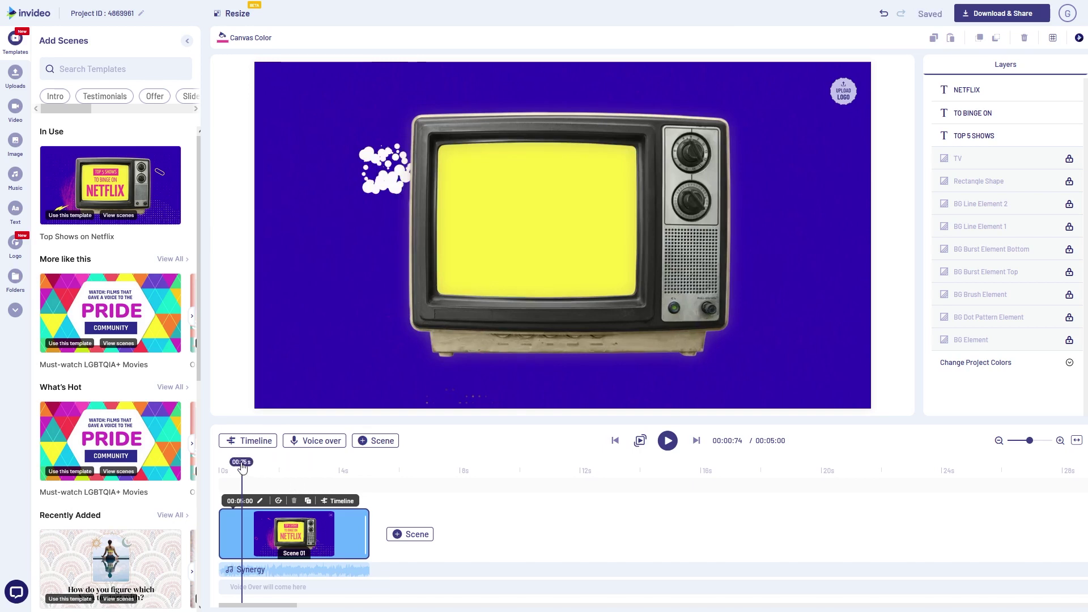
{"action": "left_click", "coordinate": [310, 466]}
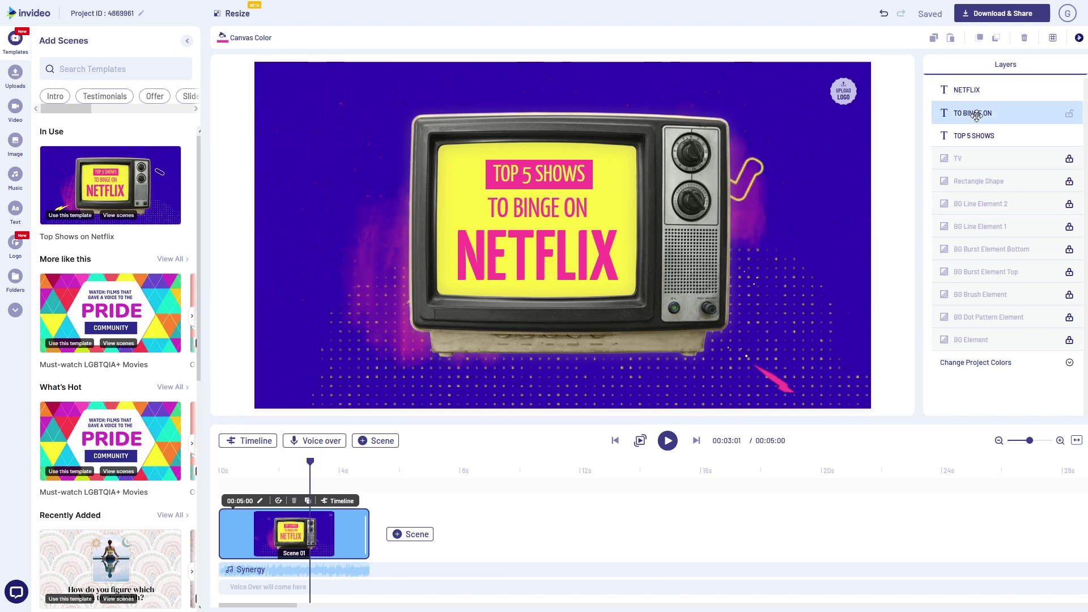
Step: Delete the TOP 5 SHOWS text and nudge TO BINGE ON and NETFLIX slightly higher
{"action": "left_click", "coordinate": [973, 135]}
{"action": "left_click", "coordinate": [1024, 37]}
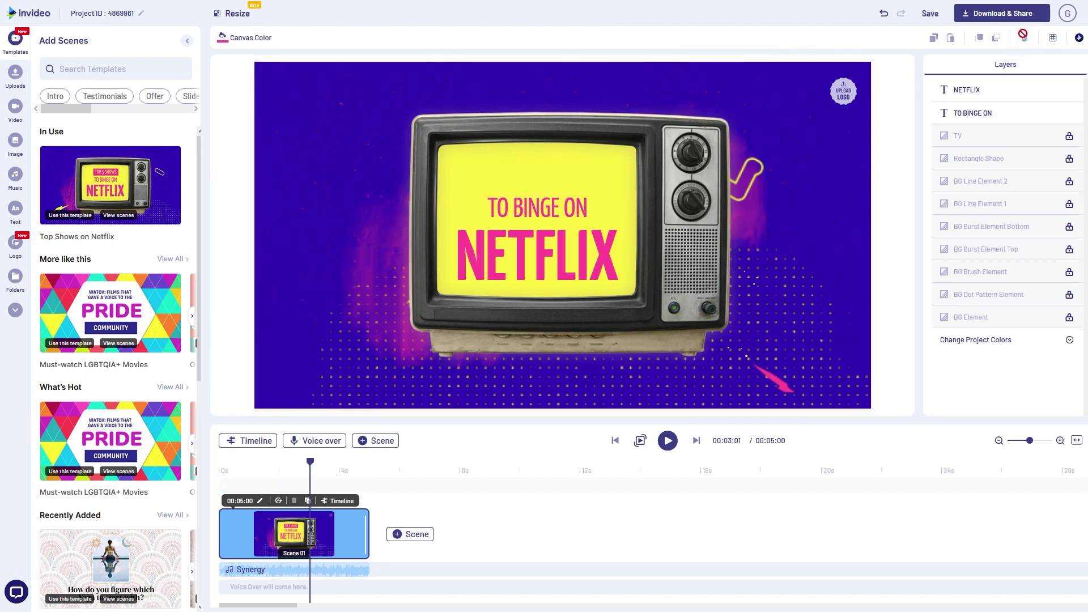
{"action": "left_click", "coordinate": [552, 202]}
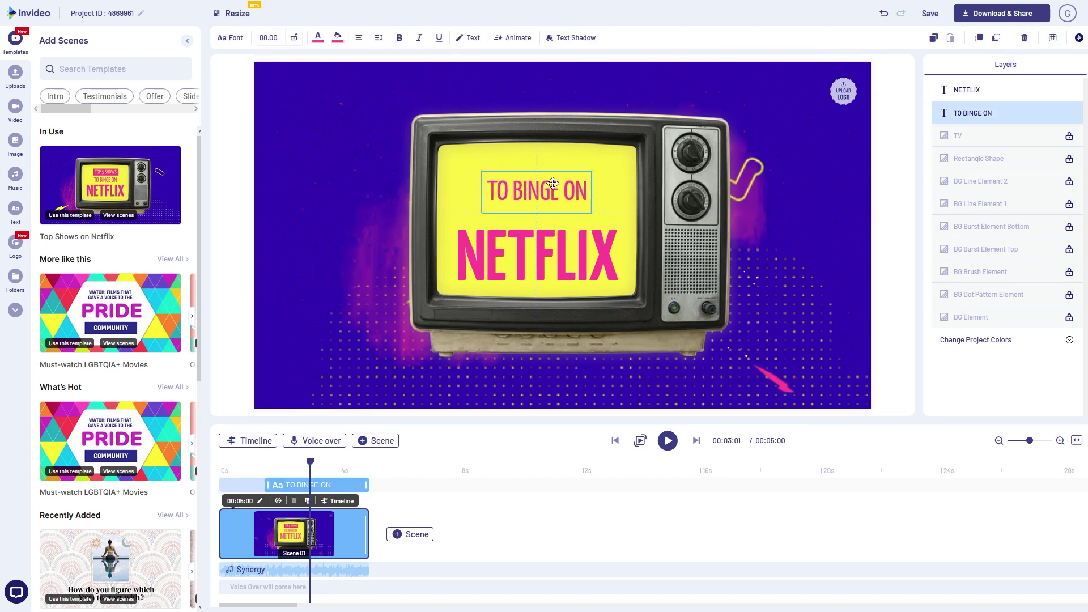
{"action": "left_click_drag", "start_coordinate": [553, 183], "coordinate": [553, 179]}
{"action": "left_click", "coordinate": [562, 217]}
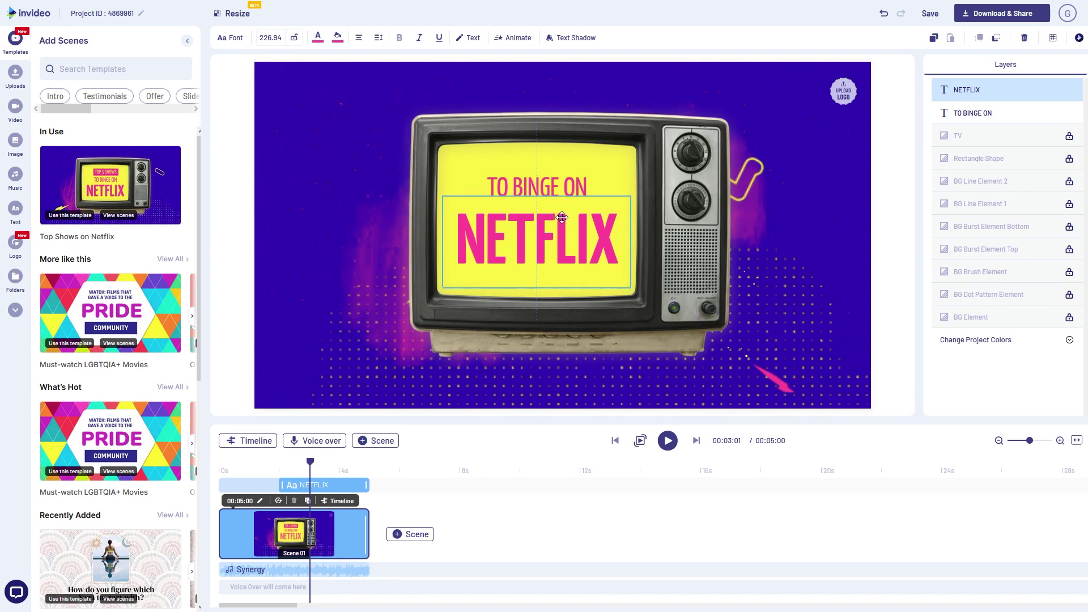
{"action": "left_click_drag", "start_coordinate": [562, 217], "coordinate": [562, 214]}
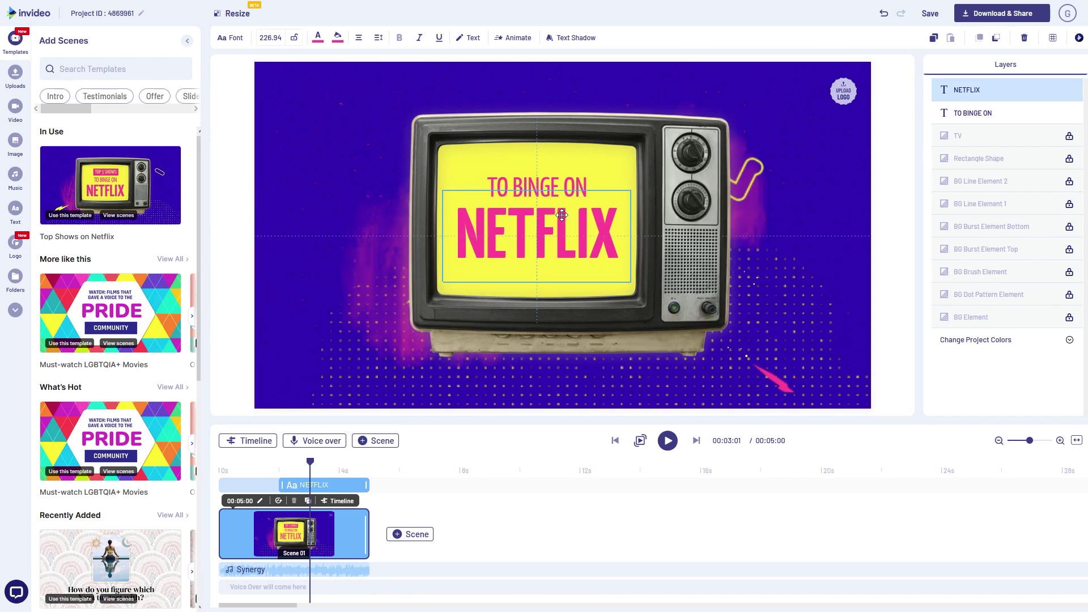
Step: Replace the words TO BINGE ON with FILM and NETFLIX with LEARNIN
{"action": "left_click", "coordinate": [974, 112]}
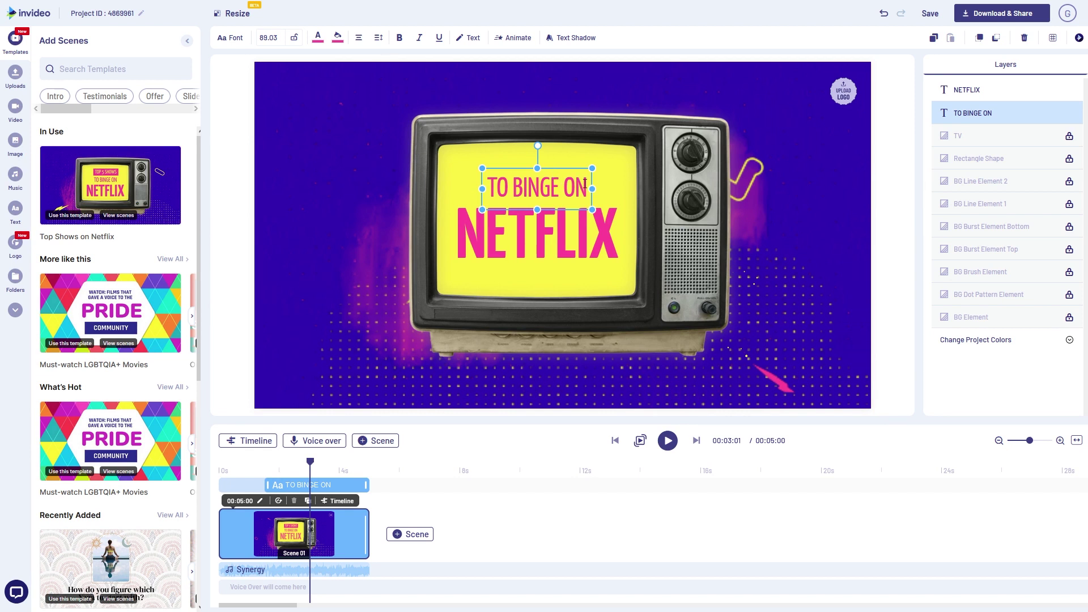
{"action": "left_click_drag", "start_coordinate": [586, 184], "coordinate": [471, 194]}
{"action": "type", "text": "fILM"}
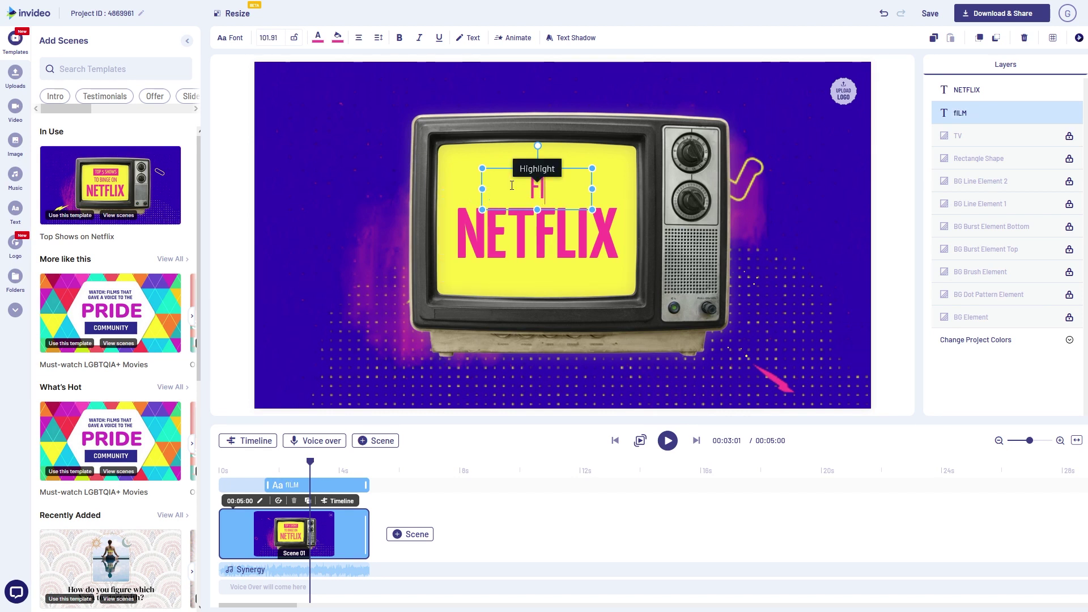
{"action": "left_click", "coordinate": [553, 226]}
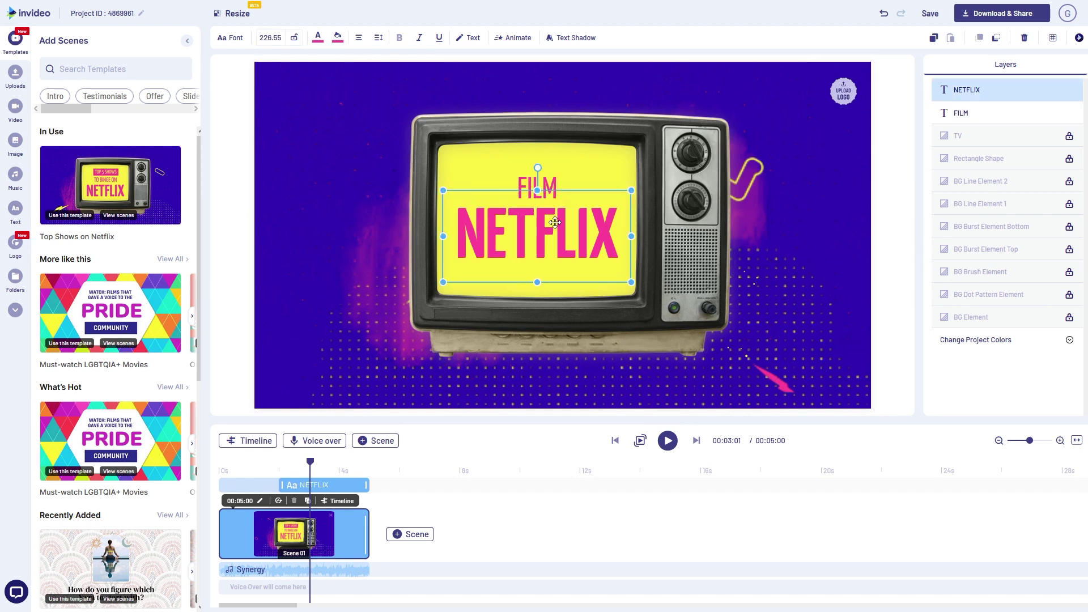
{"action": "double_click", "coordinate": [561, 224]}
{"action": "type", "text": "learnin"}
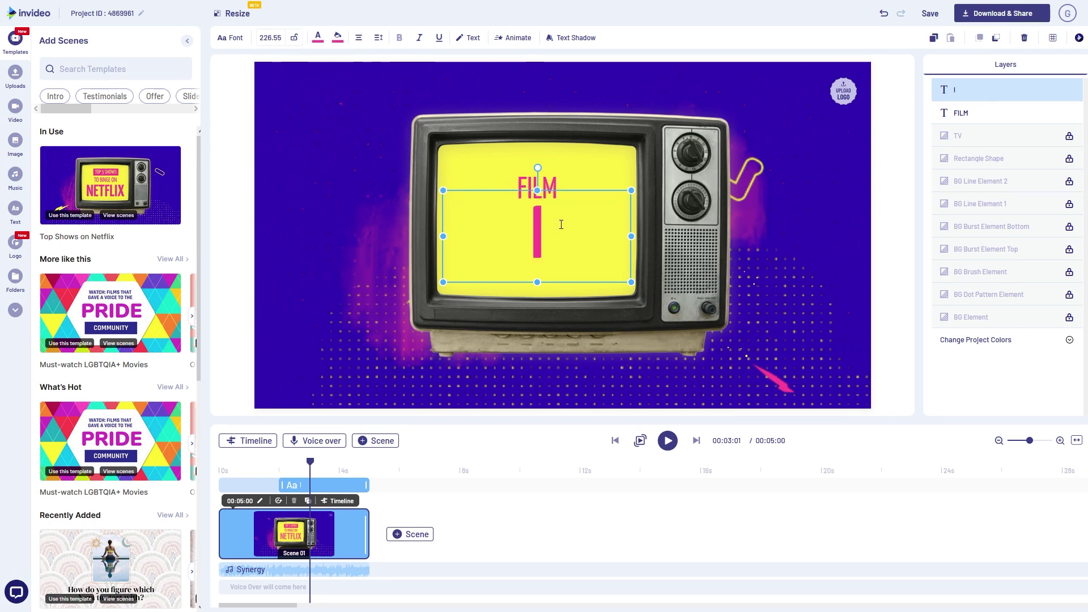
{"action": "key", "text": "BackSpace"}
{"action": "key", "text": "BackSpace"}
{"action": "key", "text": "BackSpace"}
{"action": "key", "text": "BackSpace"}
{"action": "key", "text": "BackSpace"}
{"action": "key", "text": "BackSpace"}
{"action": "key", "text": "BackSpace"}
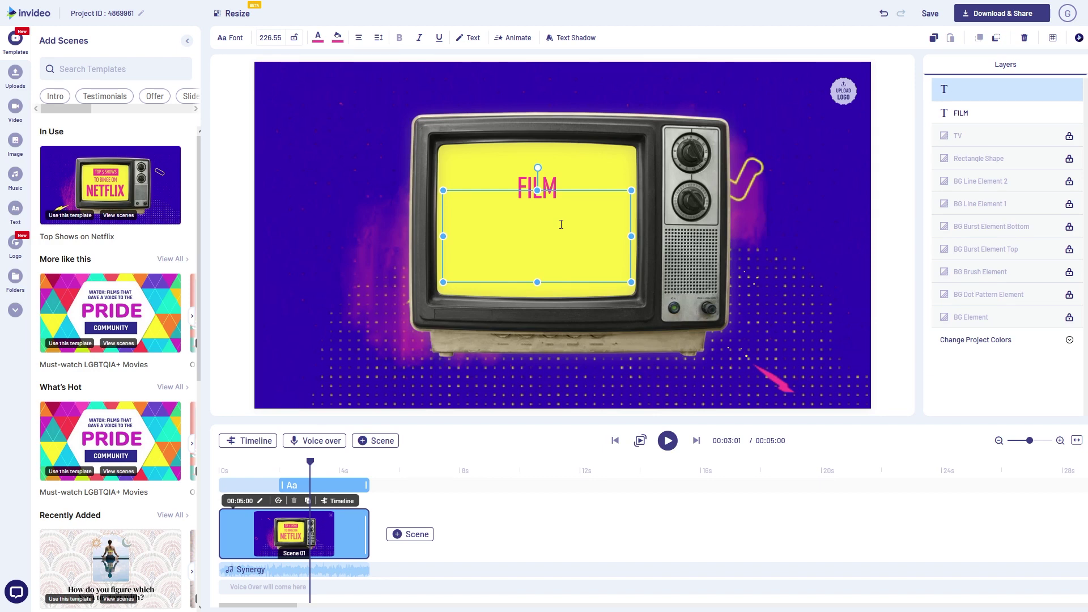
{"action": "type", "text": "LEARNIN"}
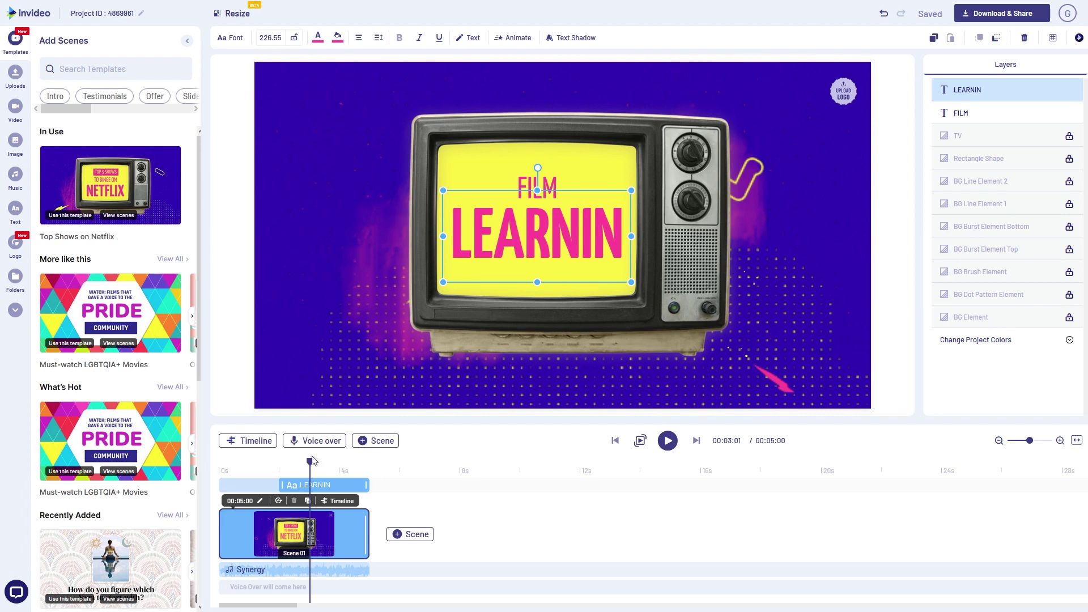
Step: Rewind the preview to the scene start and play the FILM LEARNIN scene
{"action": "left_click_drag", "start_coordinate": [311, 466], "coordinate": [221, 465]}
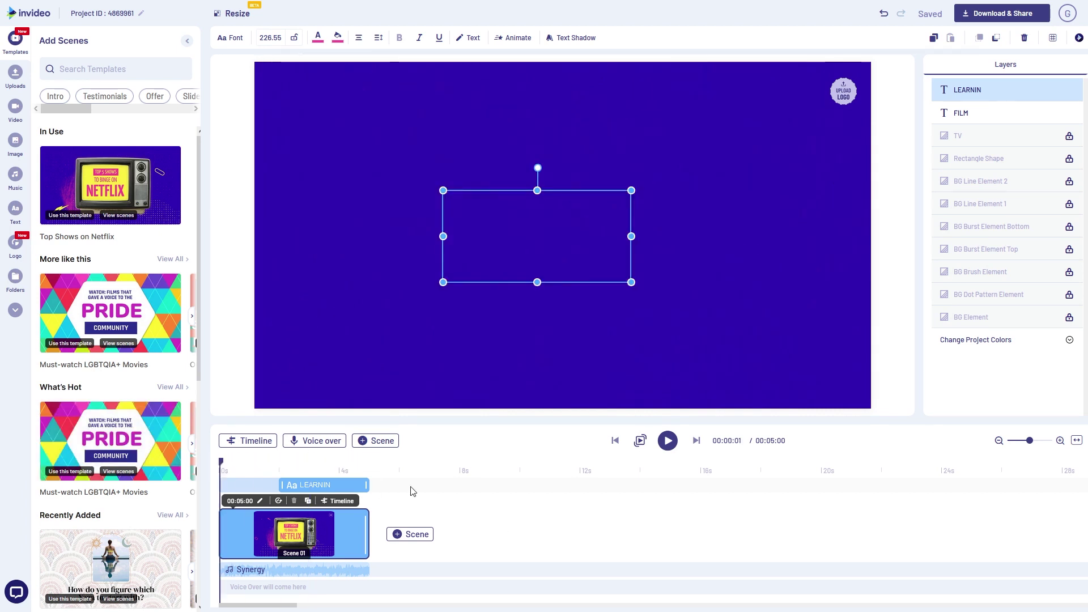
{"action": "left_click", "coordinate": [668, 441]}
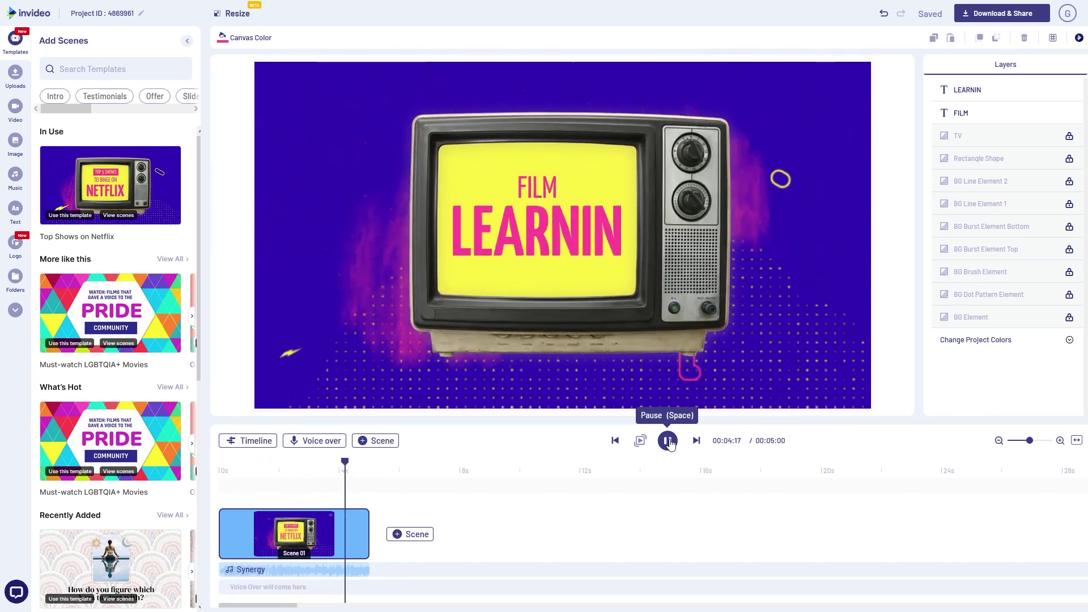
{"action": "mouse_move", "coordinate": [380, 522]}
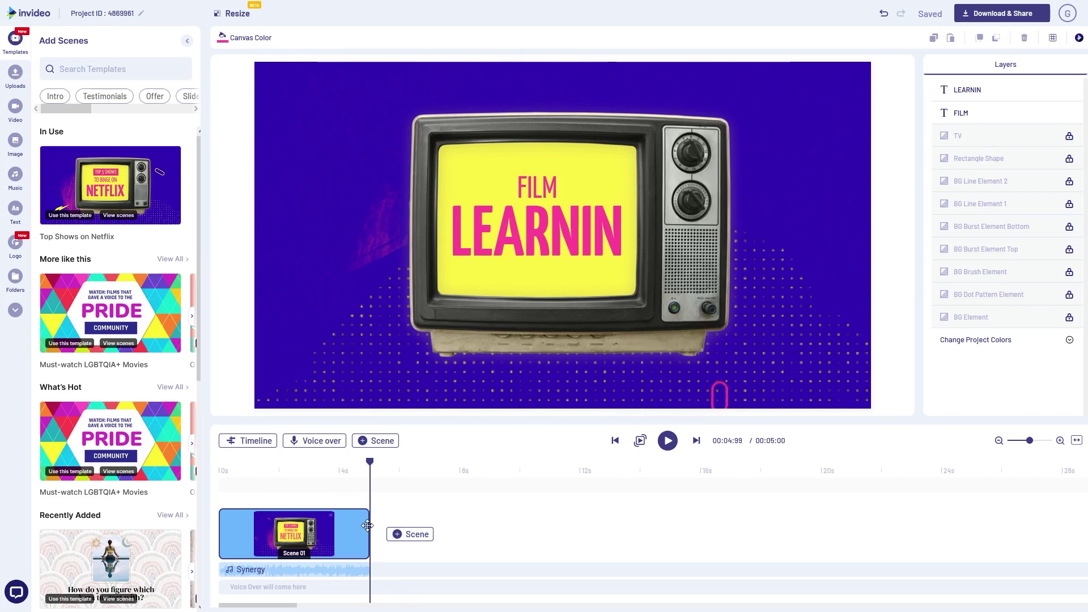
Step: Stretch Scene 01 to about 6 seconds and replay it from the beginning
{"action": "left_click", "coordinate": [368, 526]}
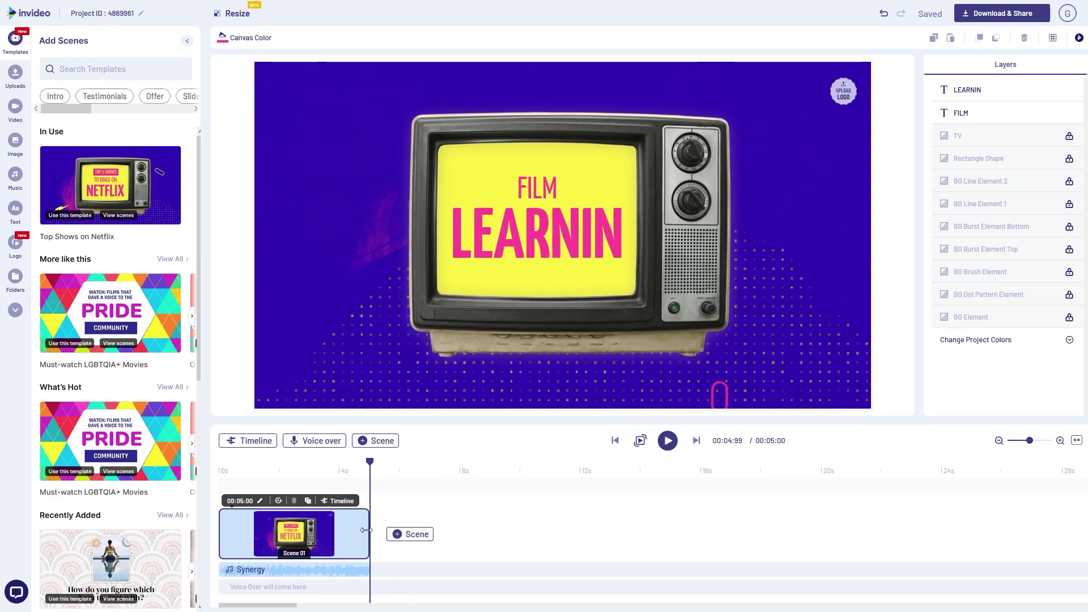
{"action": "left_click_drag", "start_coordinate": [366, 530], "coordinate": [372, 572]}
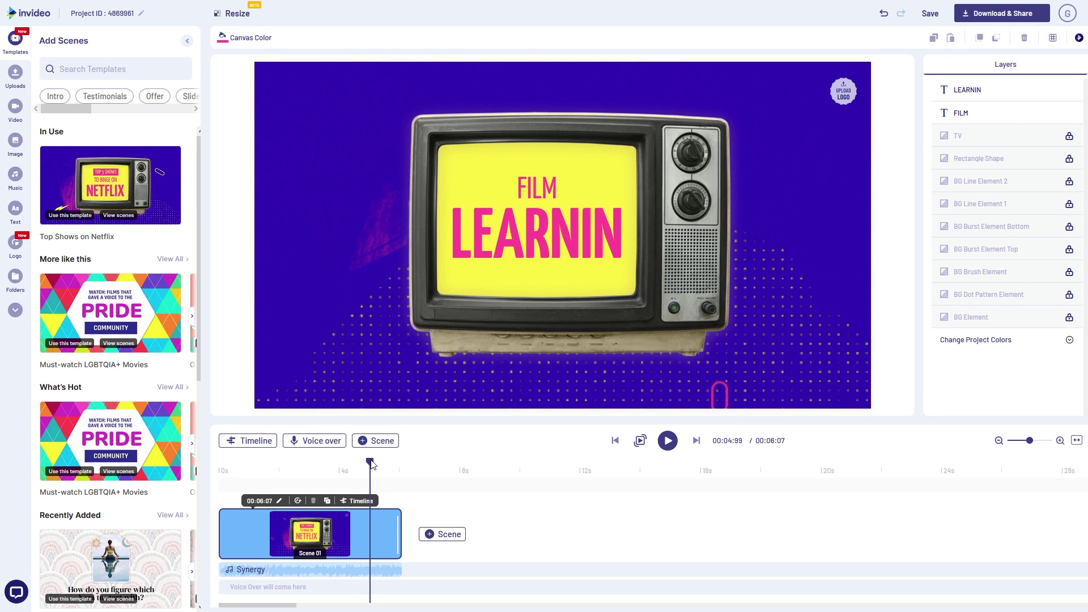
{"action": "left_click", "coordinate": [668, 447]}
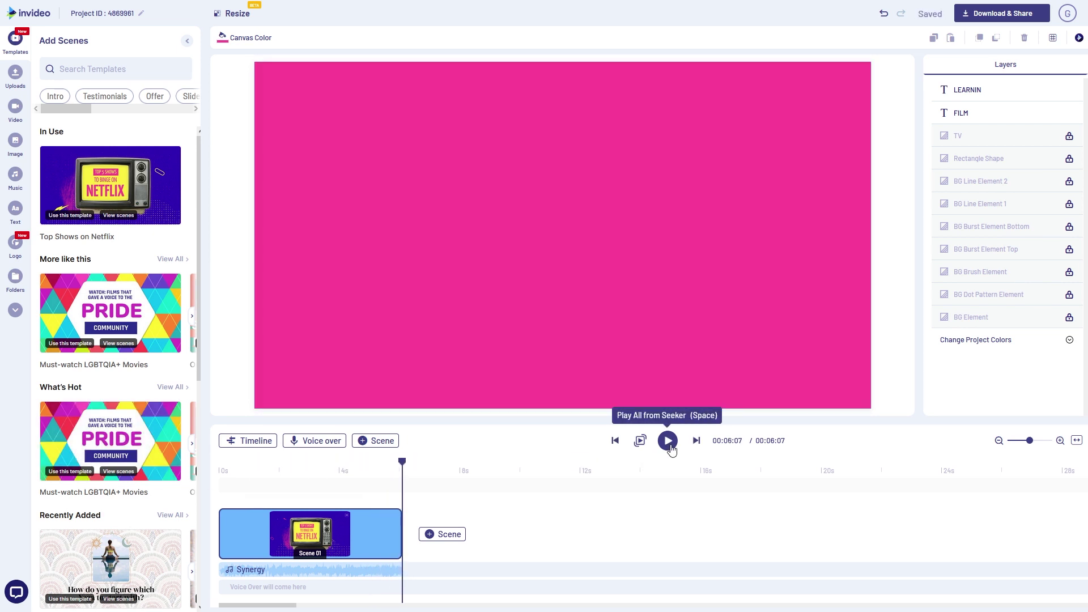
{"action": "left_click", "coordinate": [670, 447]}
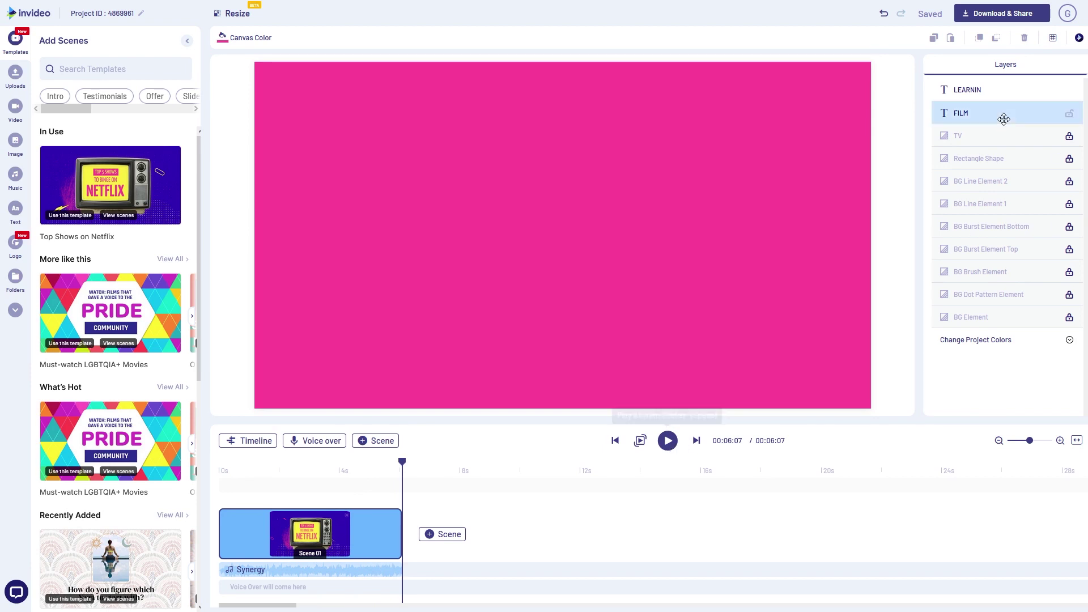
Step: Export the video at 1080p and save the MP4 file to the Desktop
{"action": "left_click", "coordinate": [1008, 16]}
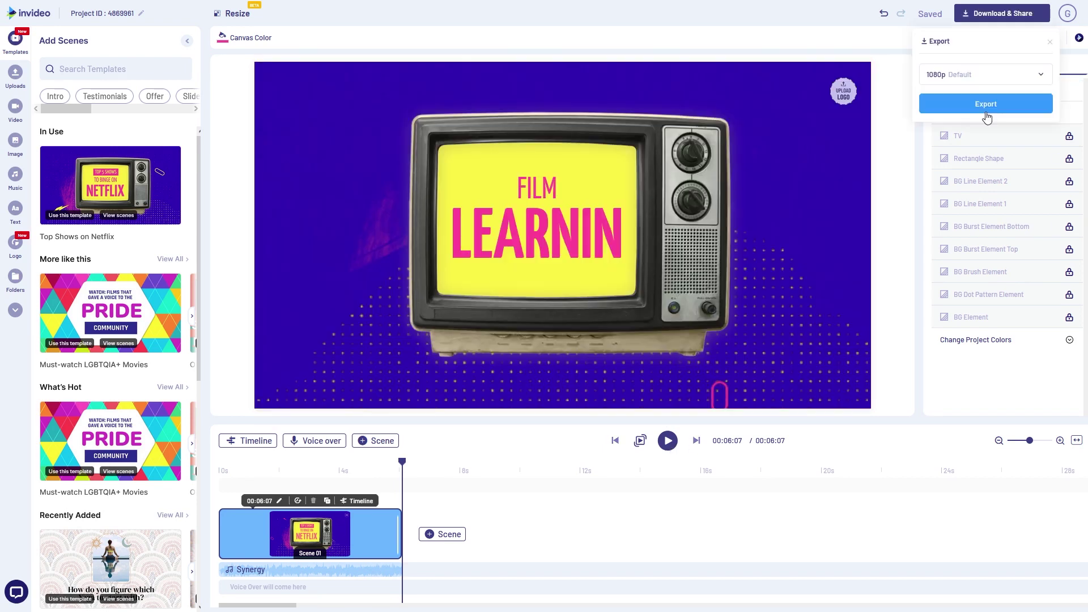
{"action": "left_click", "coordinate": [984, 102]}
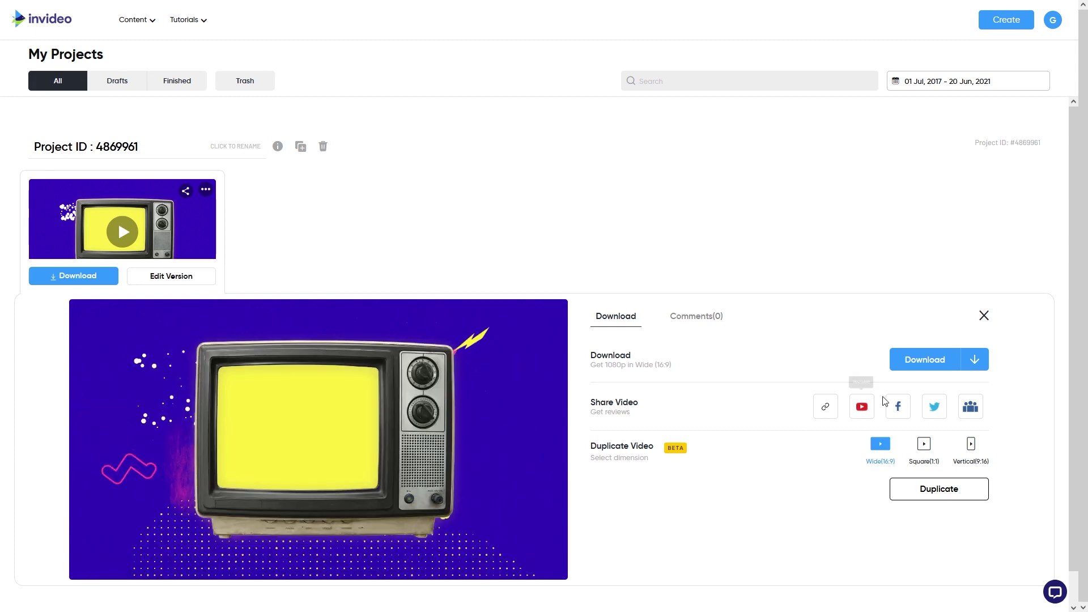
{"action": "left_click", "coordinate": [924, 363]}
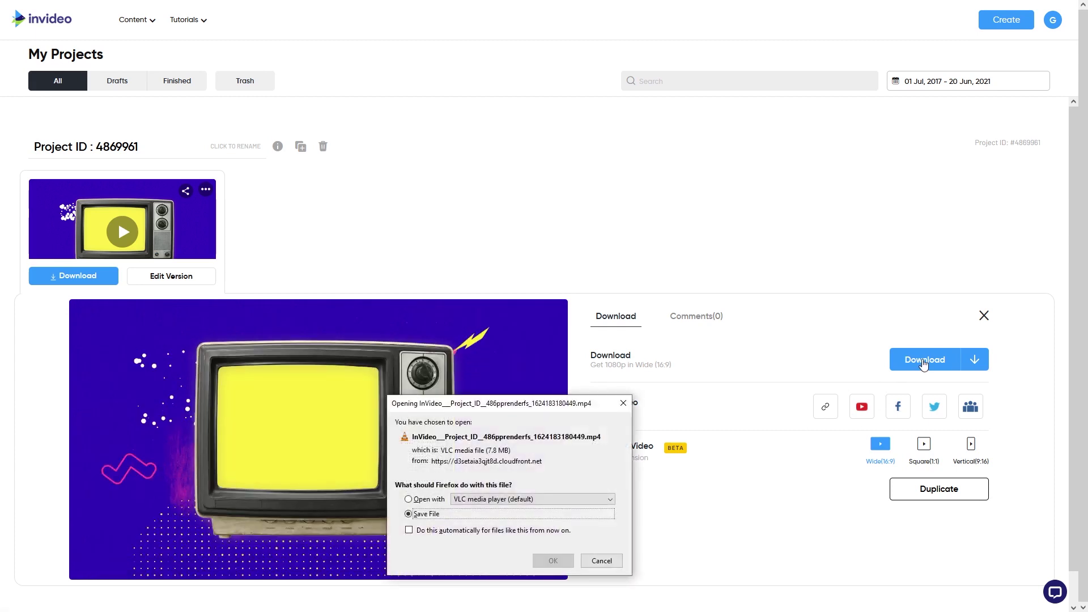
{"action": "left_click", "coordinate": [552, 562]}
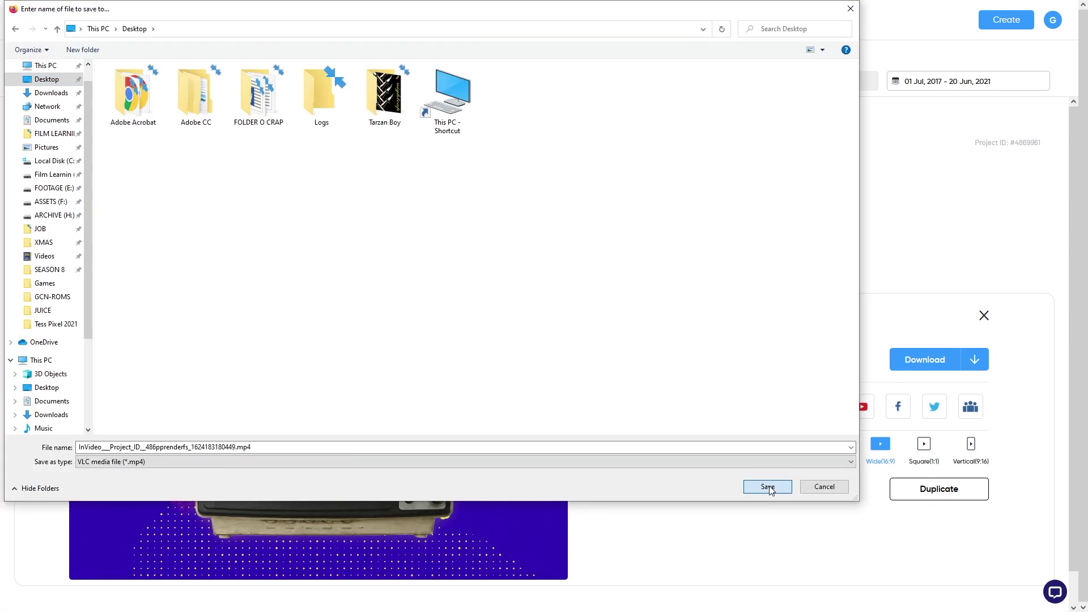
{"action": "left_click", "coordinate": [768, 487]}
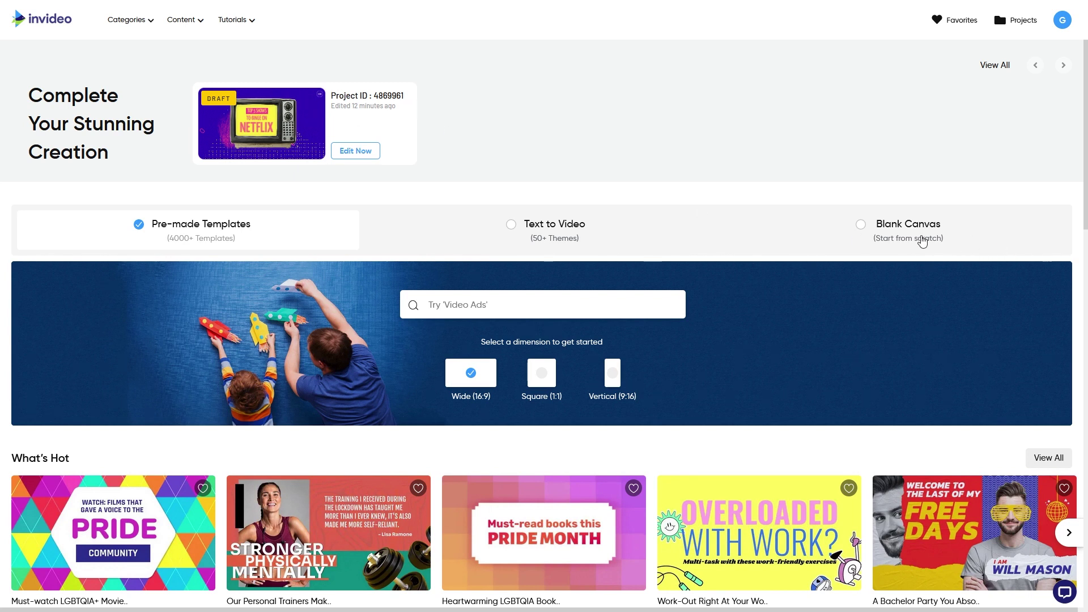
Step: Create a new Wide (16:9) video from Blank Canvas
{"action": "left_click", "coordinate": [863, 229]}
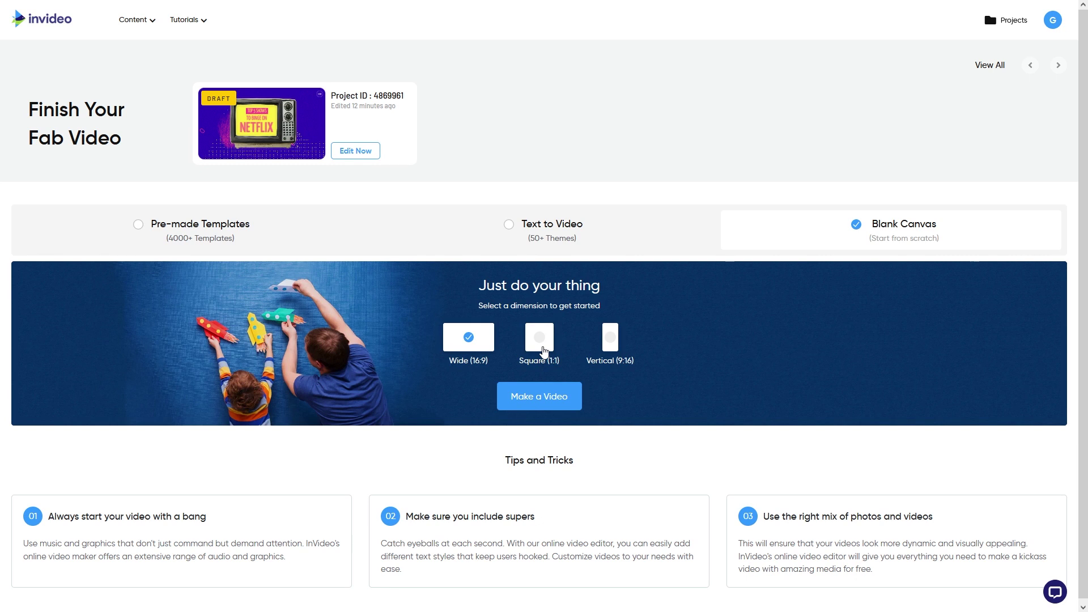
{"action": "left_click", "coordinate": [543, 401]}
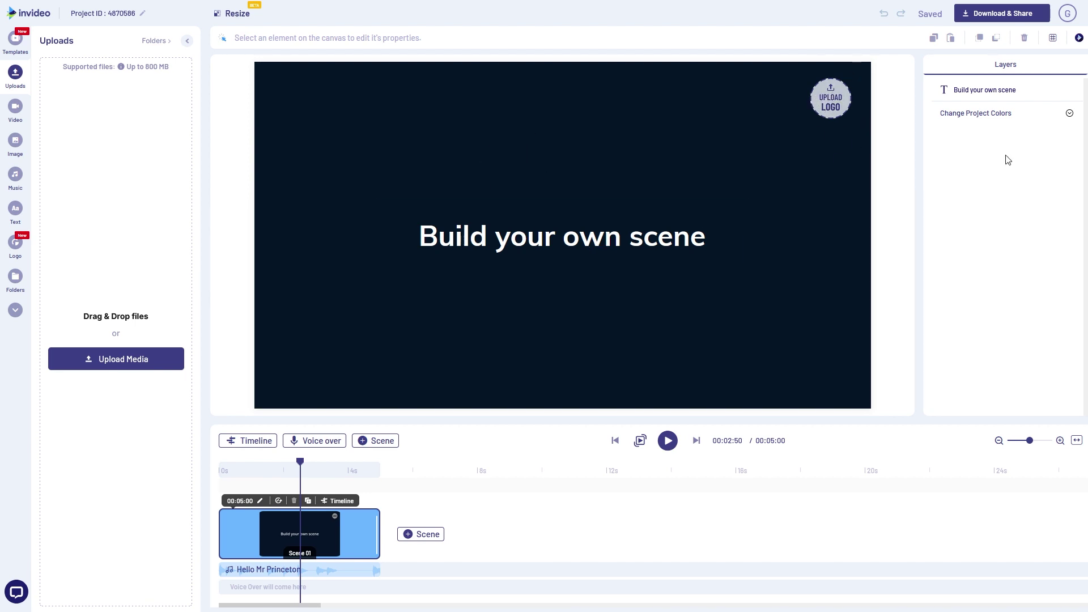
Step: Delete the 'Build your own scene' title and upload 01.mp4, the TV export, SPONSERED TEXT_1.mov and WAT.mov
{"action": "left_click", "coordinate": [979, 89]}
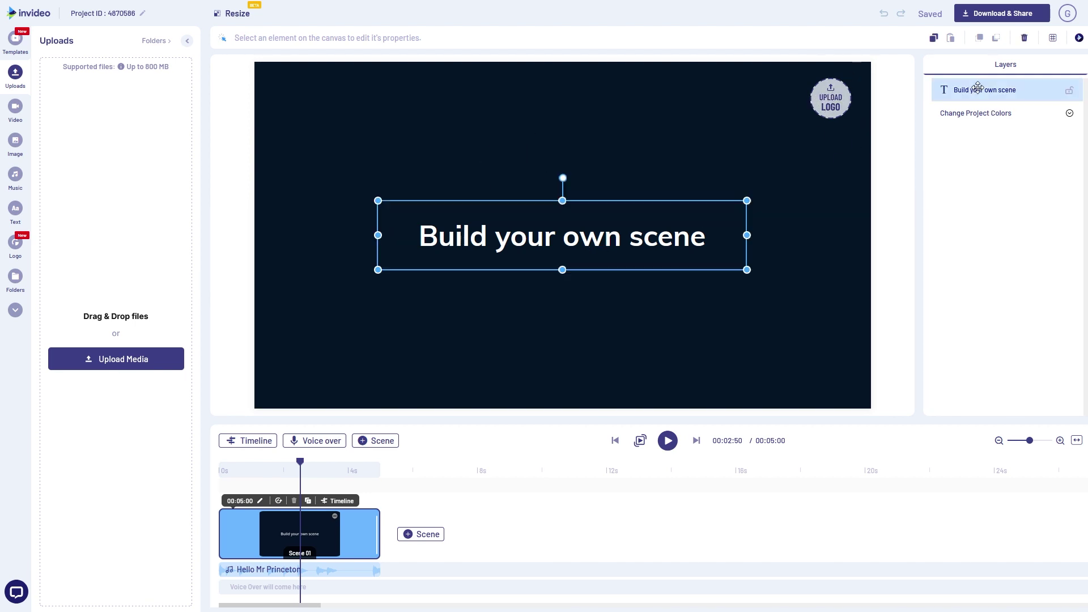
{"action": "left_click", "coordinate": [1024, 37]}
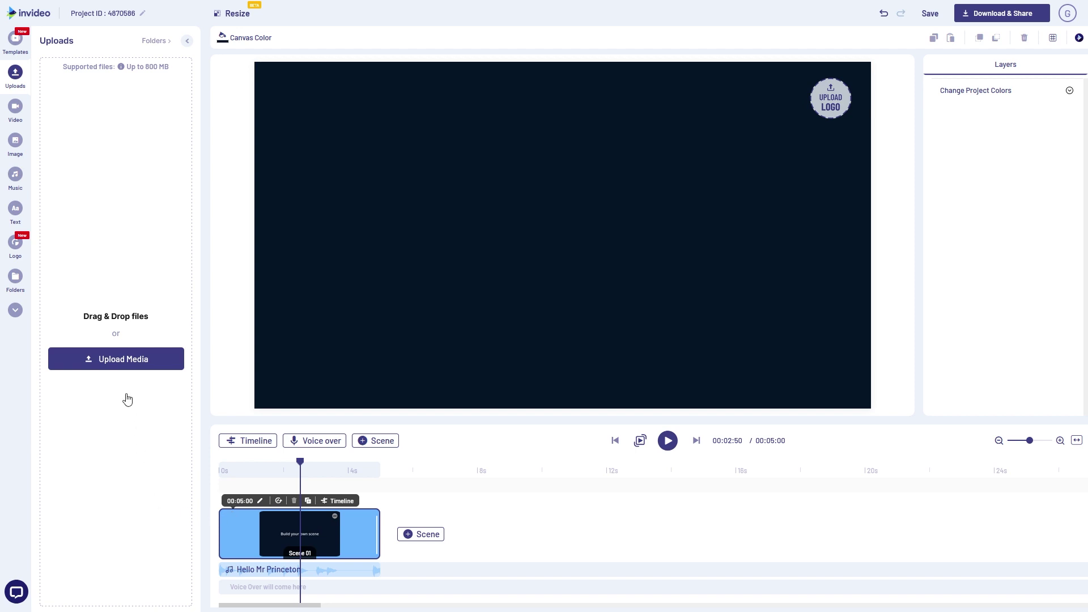
{"action": "left_click", "coordinate": [125, 360]}
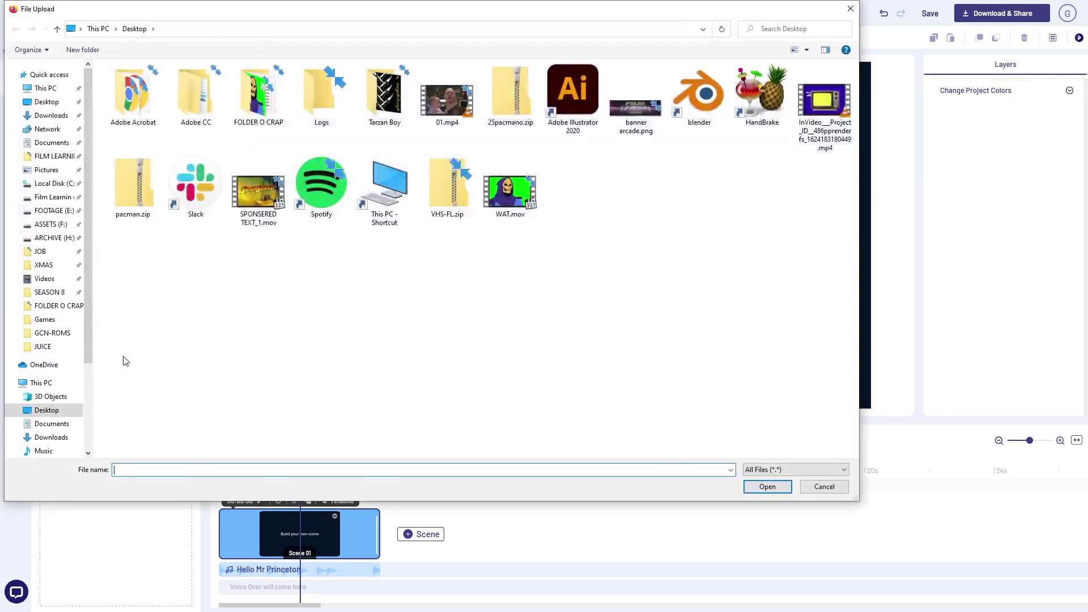
{"action": "left_click", "coordinate": [451, 101]}
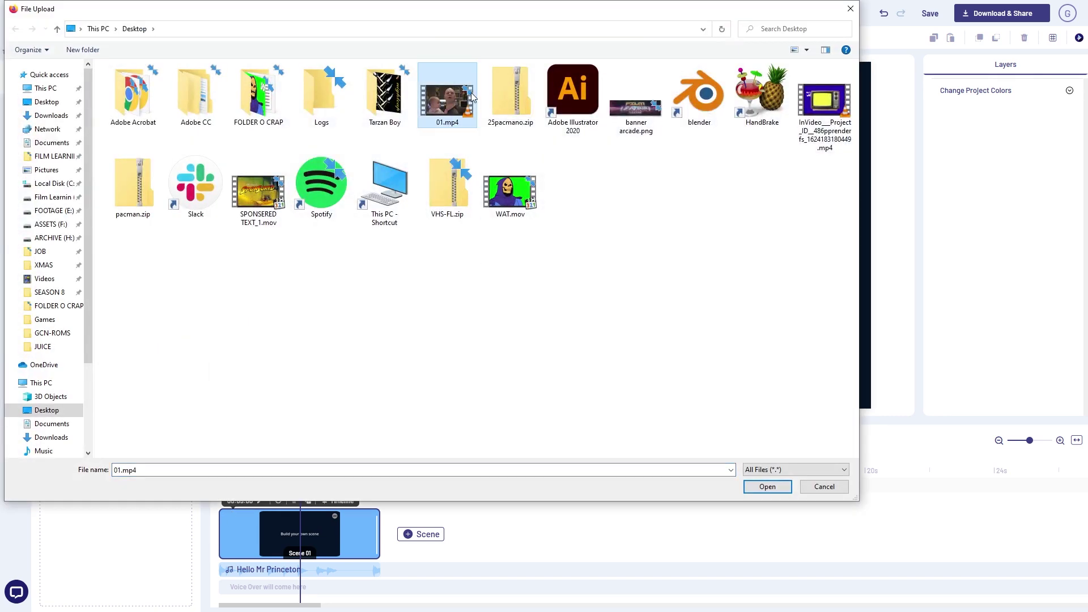
{"action": "left_click", "coordinate": [826, 118], "text": "ctrl"}
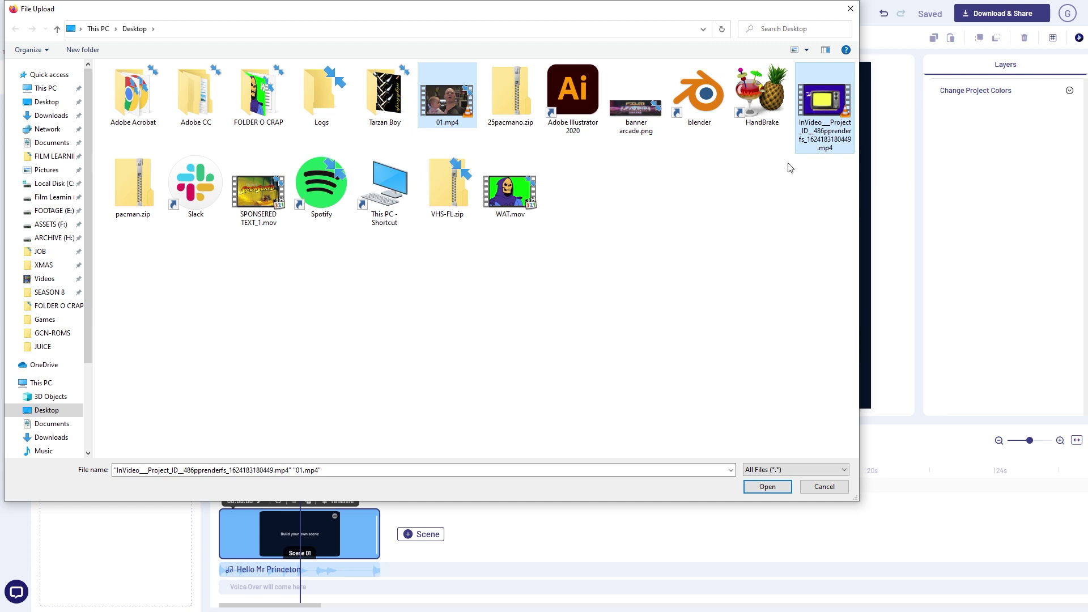
{"action": "left_click", "coordinate": [260, 198], "text": "ctrl"}
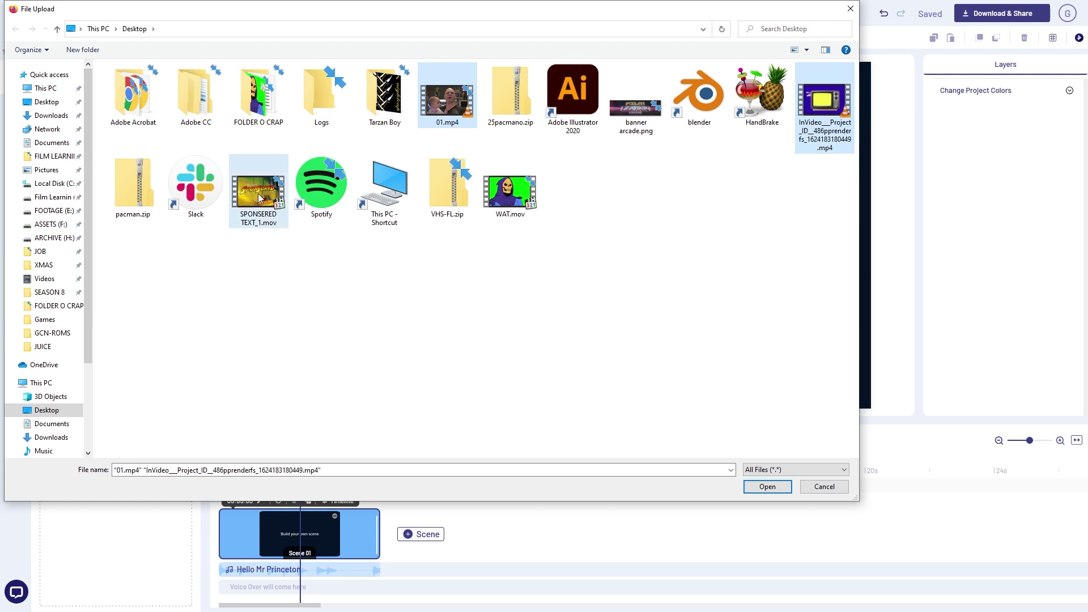
{"action": "left_click", "coordinate": [519, 197], "text": "ctrl"}
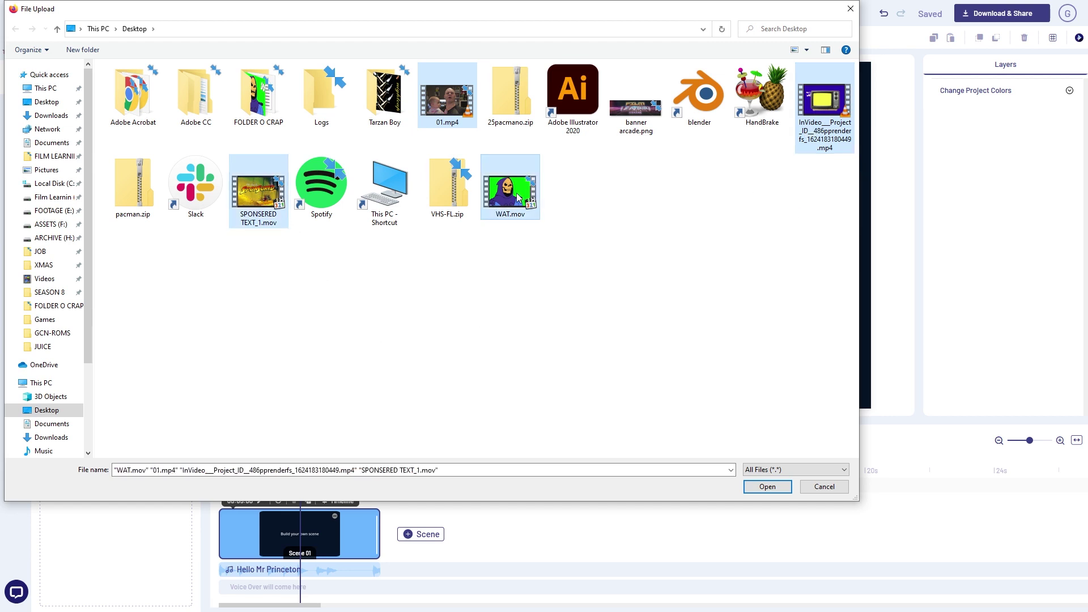
{"action": "left_click", "coordinate": [768, 487]}
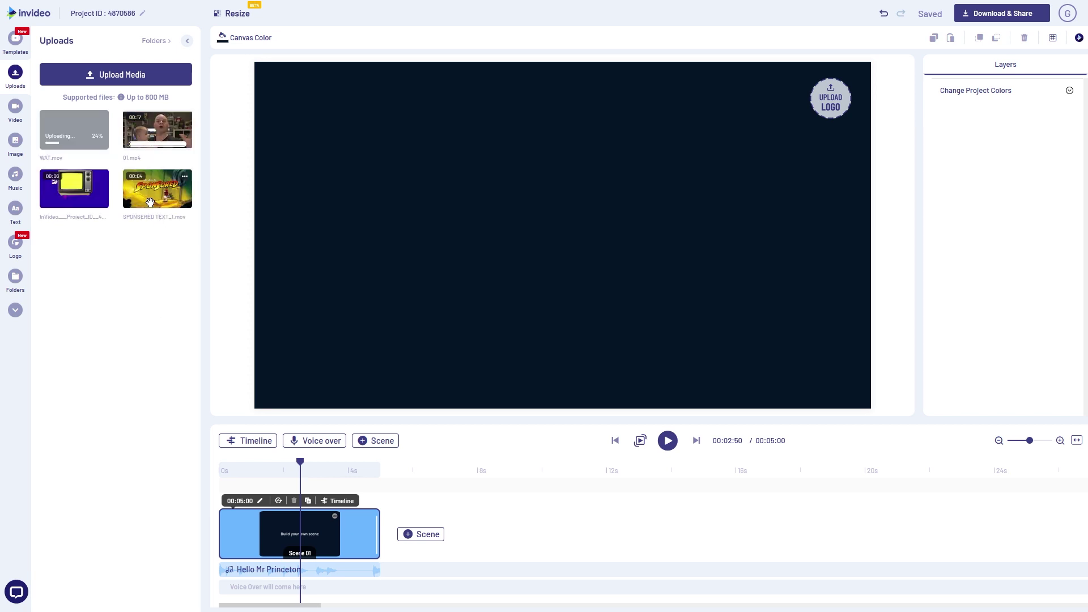
Step: Place the full SPONSERED TEXT_1.mov clip in the scene, delete empty Scene 02, and remove the background music
{"action": "left_click_drag", "start_coordinate": [148, 198], "coordinate": [227, 536]}
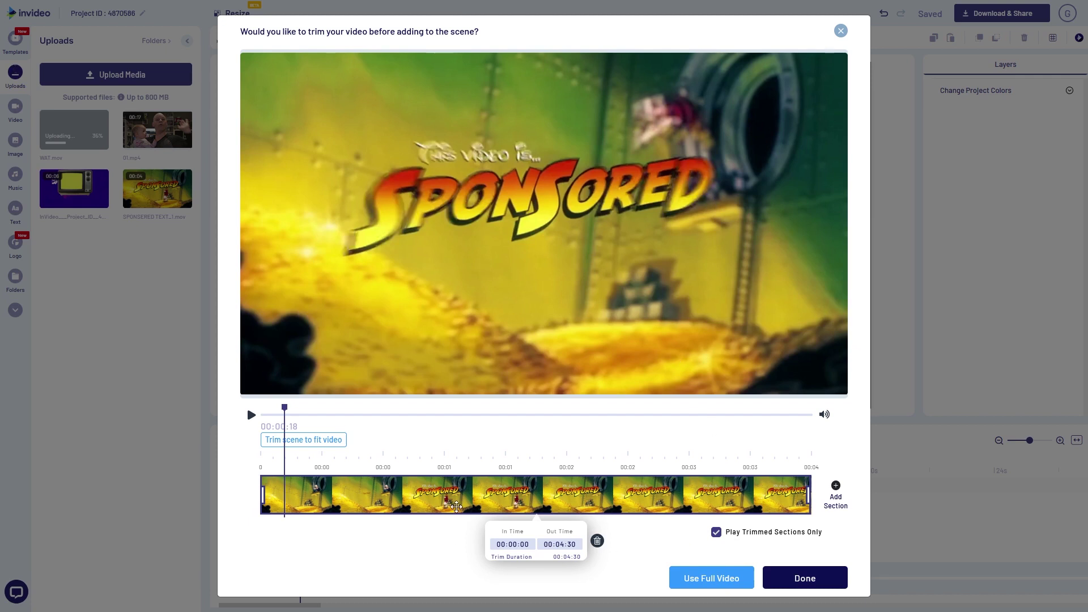
{"action": "left_click", "coordinate": [730, 581]}
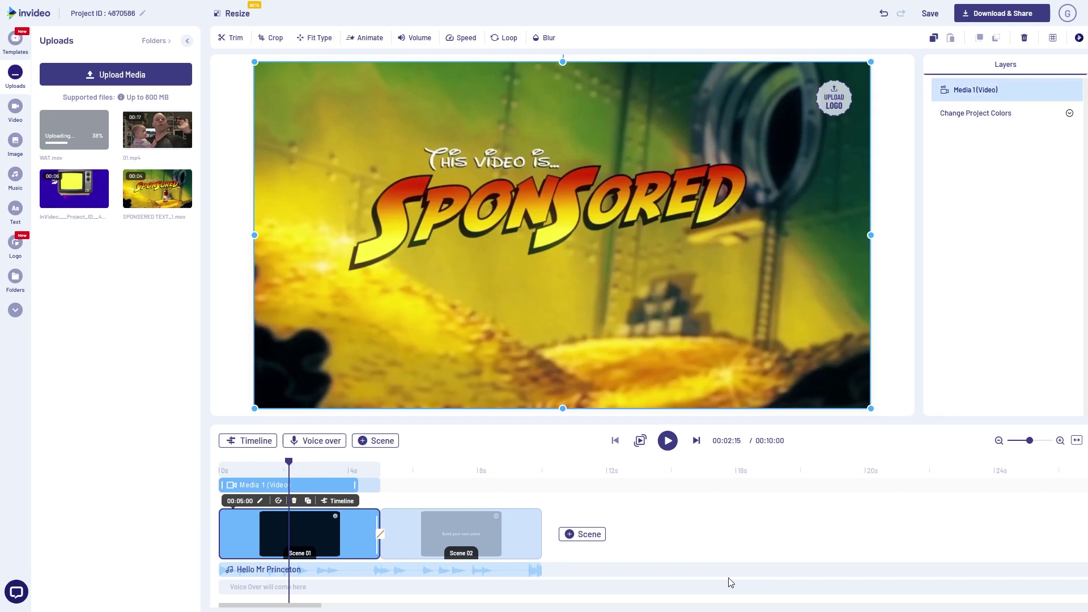
{"action": "left_click", "coordinate": [525, 521]}
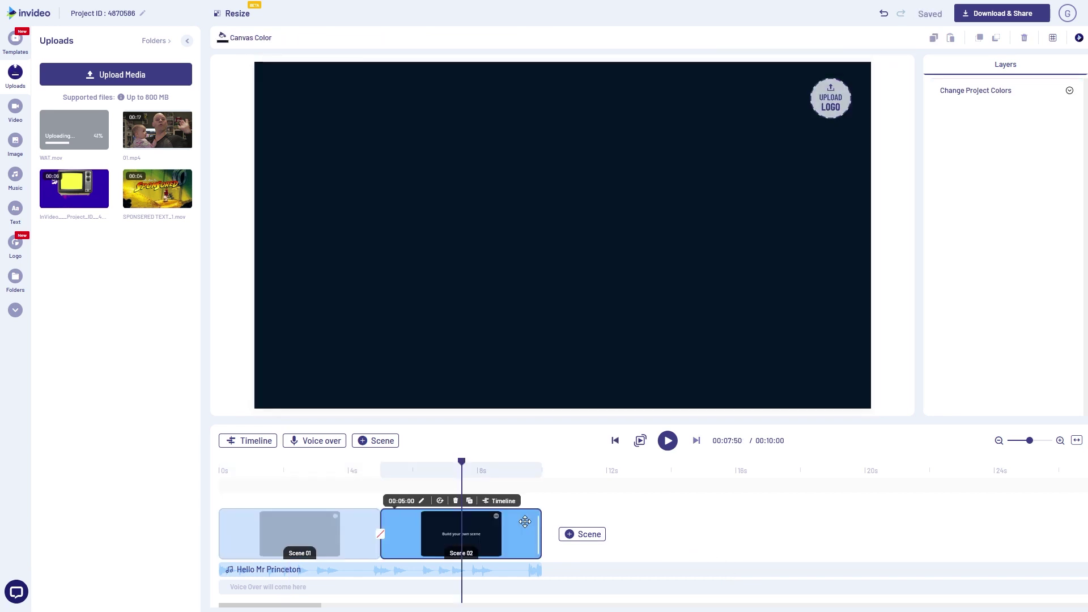
{"action": "left_click", "coordinate": [456, 502]}
{"action": "left_click", "coordinate": [624, 339]}
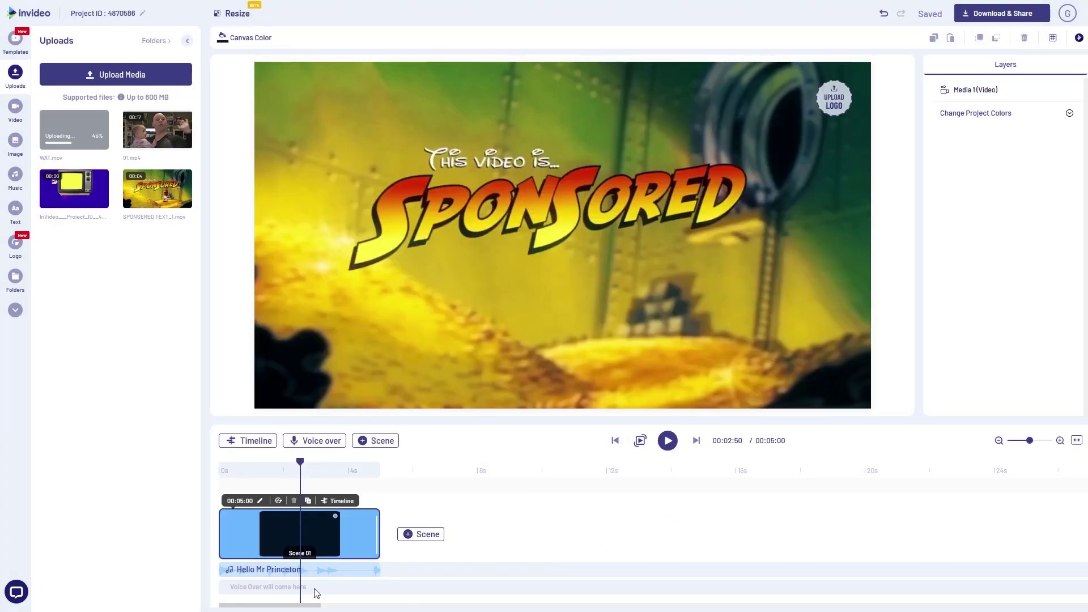
{"action": "left_click", "coordinate": [301, 571]}
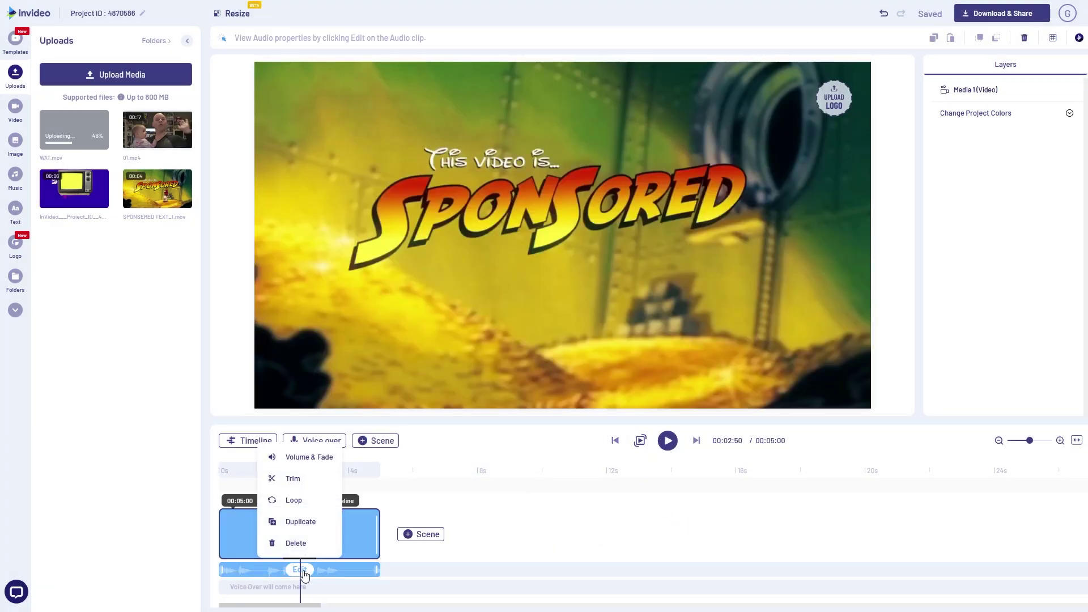
{"action": "left_click", "coordinate": [300, 544]}
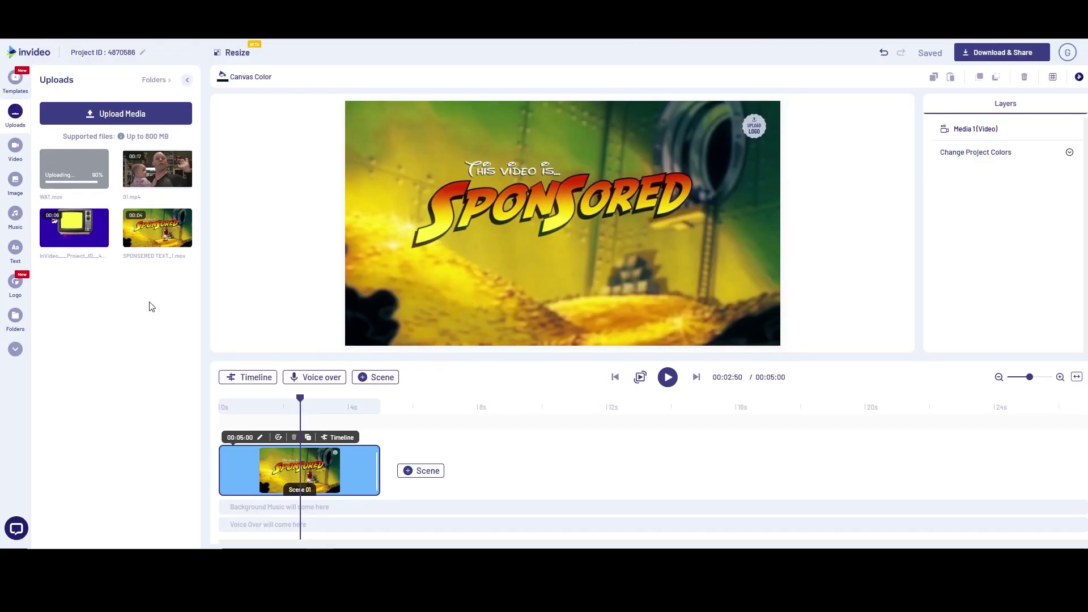
Step: Open Scene 01's layer timeline and drag the exported TV clip onto it as a layer
{"action": "left_click_drag", "start_coordinate": [66, 236], "coordinate": [390, 479]}
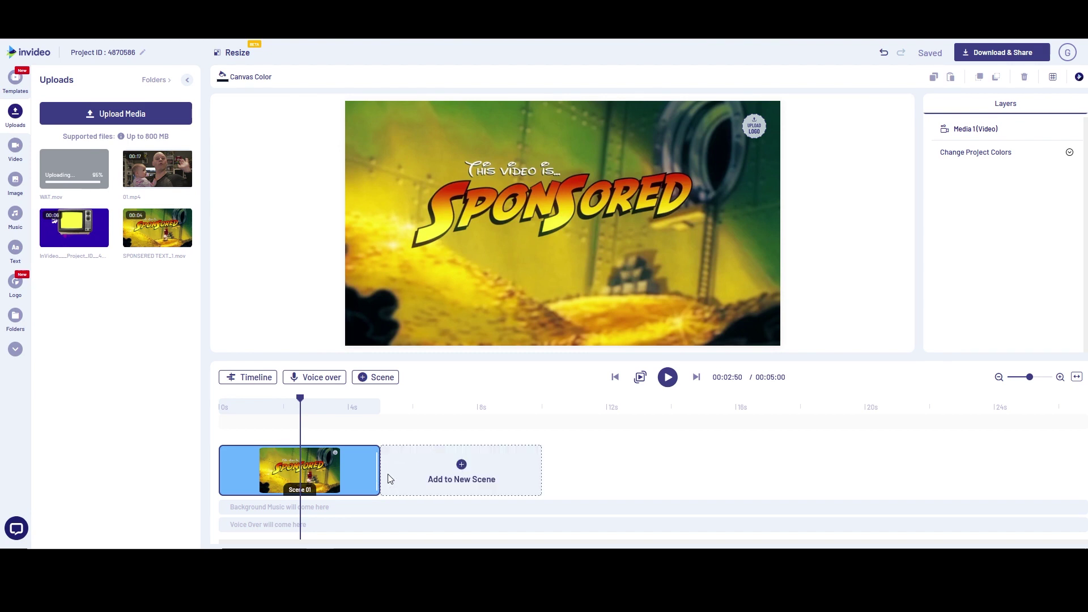
{"action": "left_click_drag", "start_coordinate": [390, 479], "coordinate": [88, 312]}
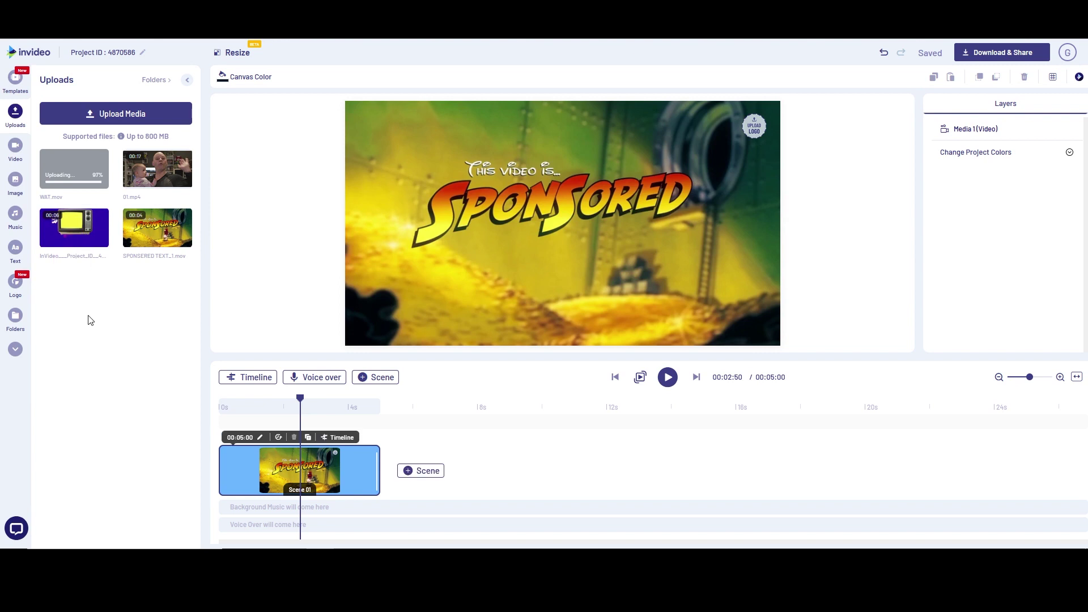
{"action": "left_click", "coordinate": [345, 440]}
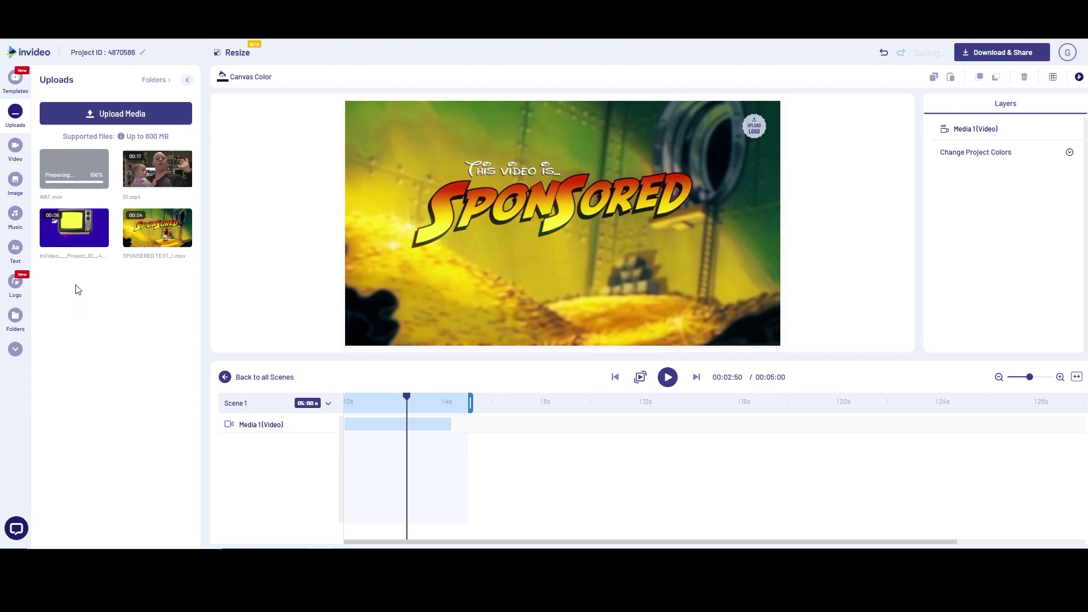
{"action": "left_click_drag", "start_coordinate": [88, 245], "coordinate": [553, 466]}
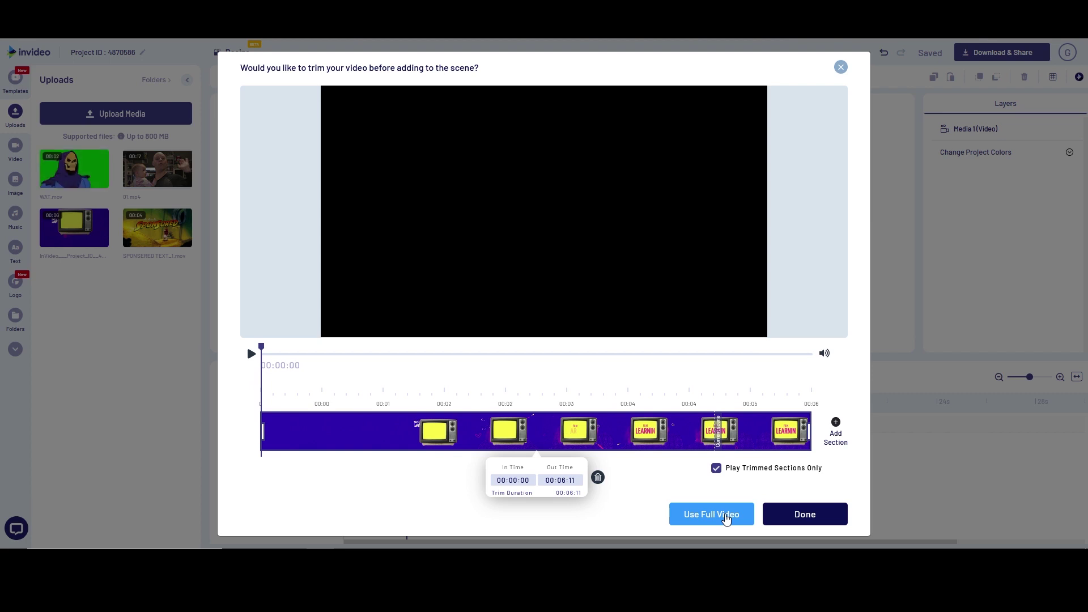
Step: Add the full TV clip after the Sponsored clip, scaled to fill the frame, then drag in 01.mp4
{"action": "left_click", "coordinate": [712, 514]}
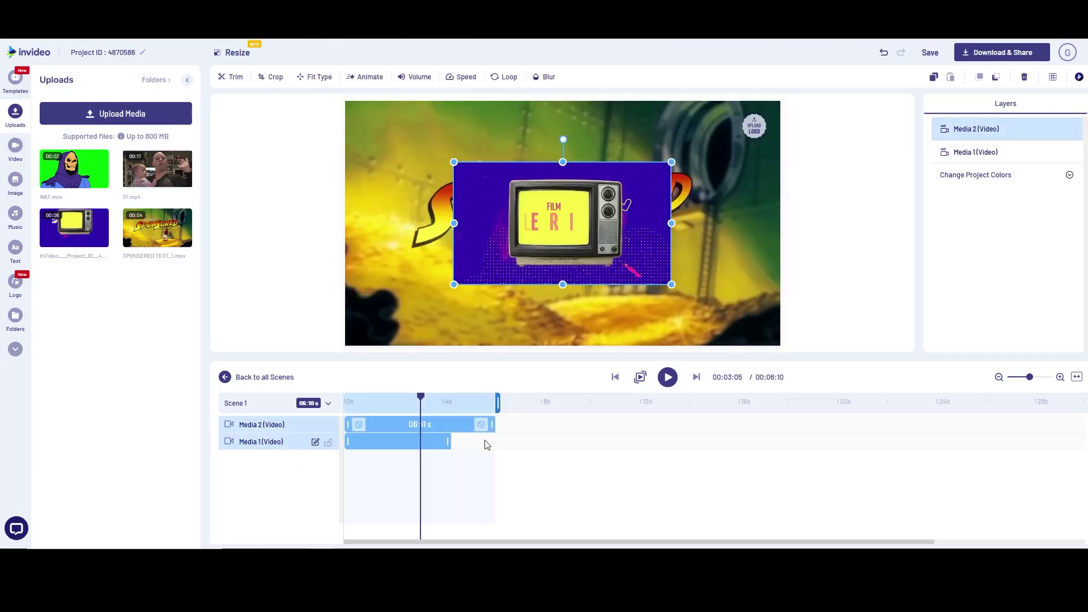
{"action": "left_click_drag", "start_coordinate": [456, 426], "coordinate": [560, 424]}
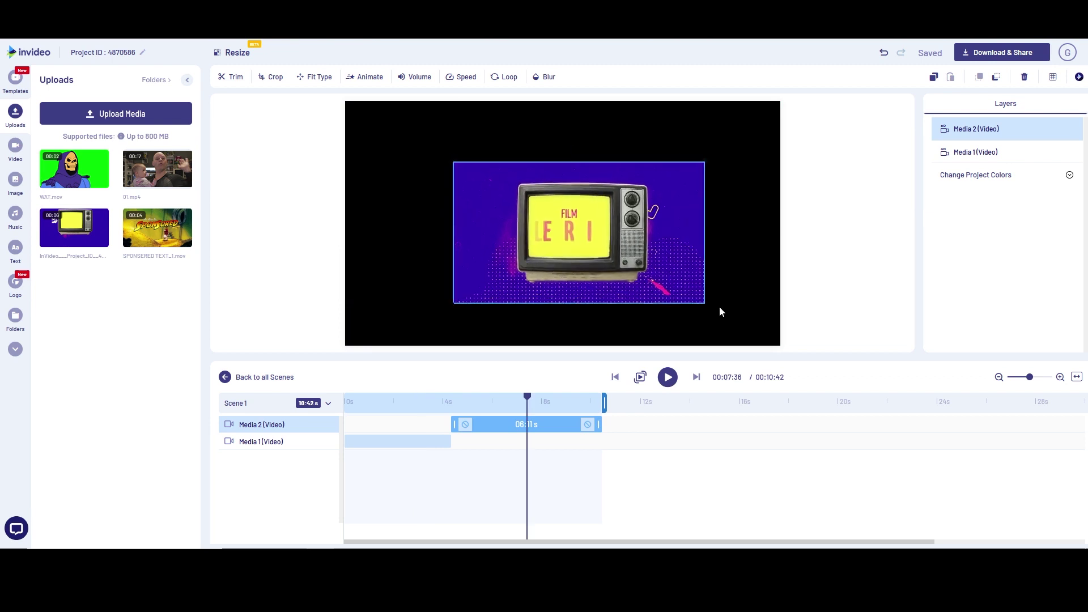
{"action": "left_click_drag", "start_coordinate": [720, 312], "coordinate": [770, 341]}
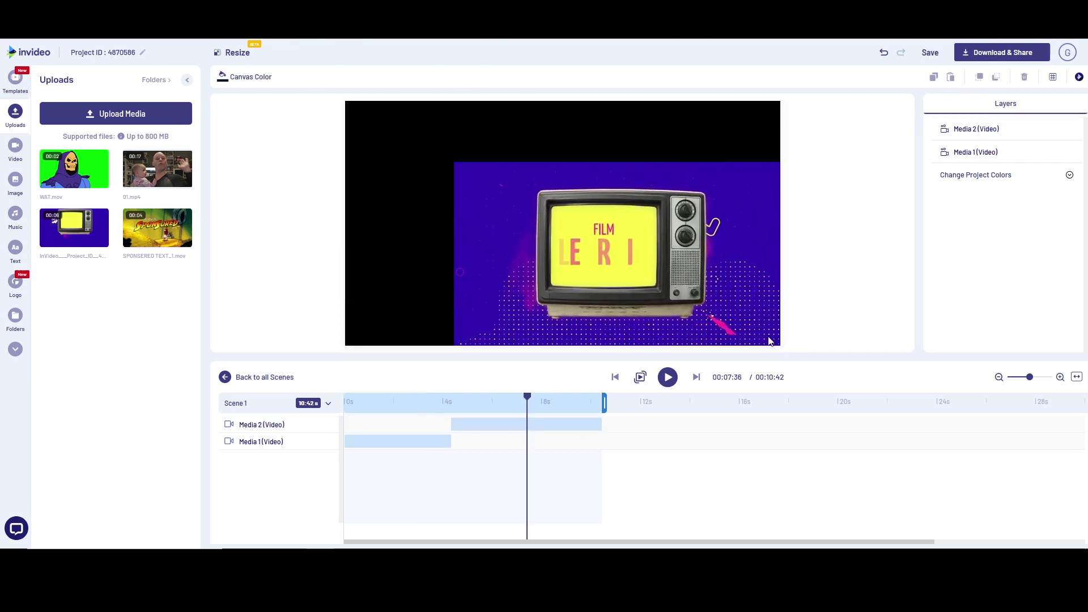
{"action": "left_click", "coordinate": [492, 183]}
{"action": "left_click_drag", "start_coordinate": [455, 161], "coordinate": [344, 99]}
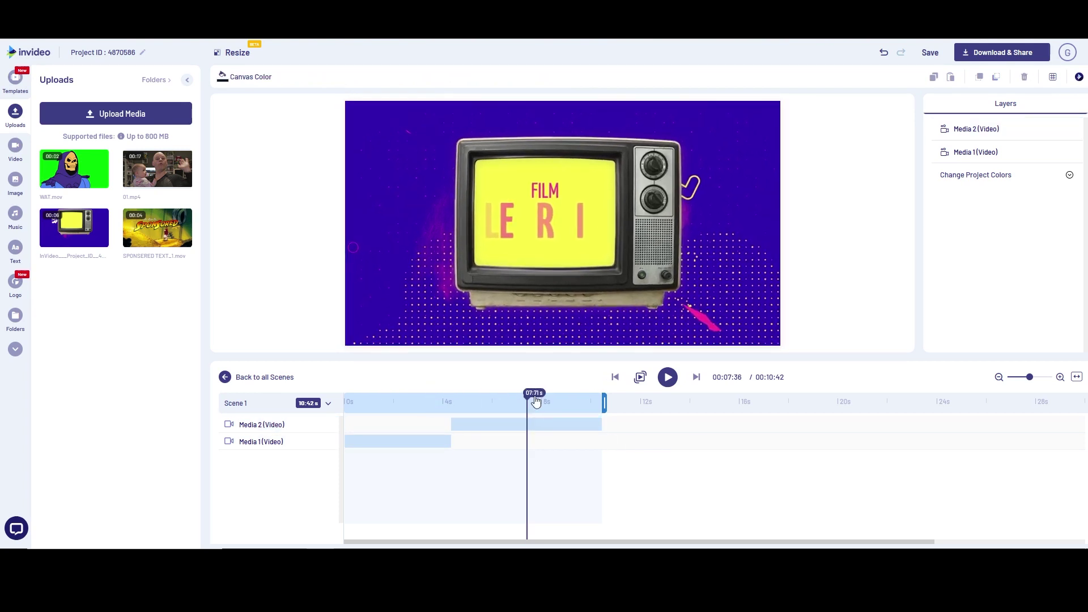
{"action": "left_click_drag", "start_coordinate": [530, 401], "coordinate": [614, 398]}
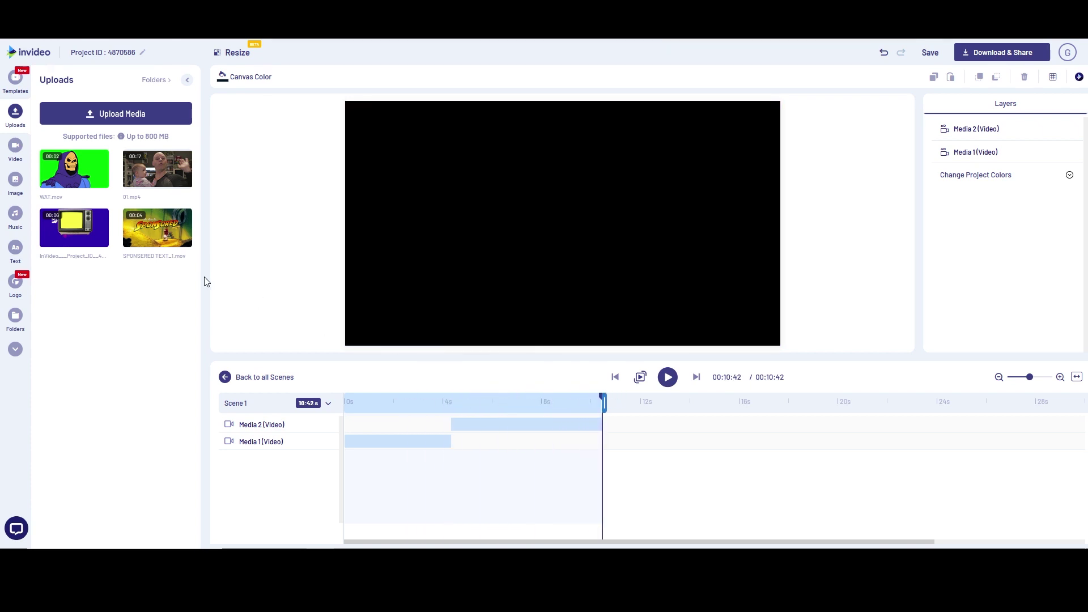
{"action": "left_click_drag", "start_coordinate": [169, 159], "coordinate": [652, 467]}
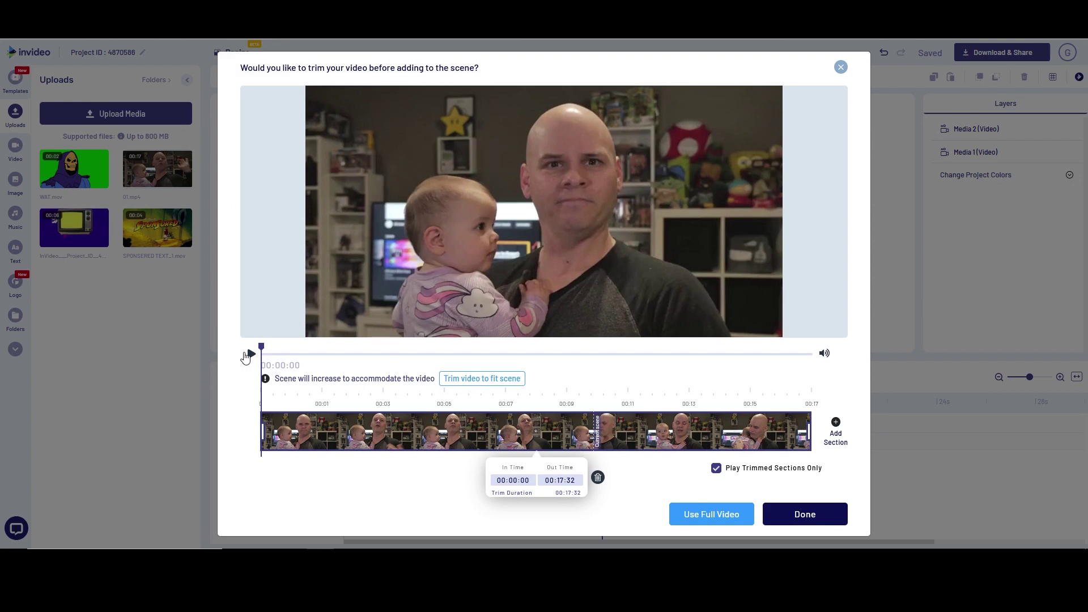
Step: Preview and trial-trim the 01.mp4 webcam clip, then add it at its full 14.64 s length
{"action": "left_click", "coordinate": [251, 356]}
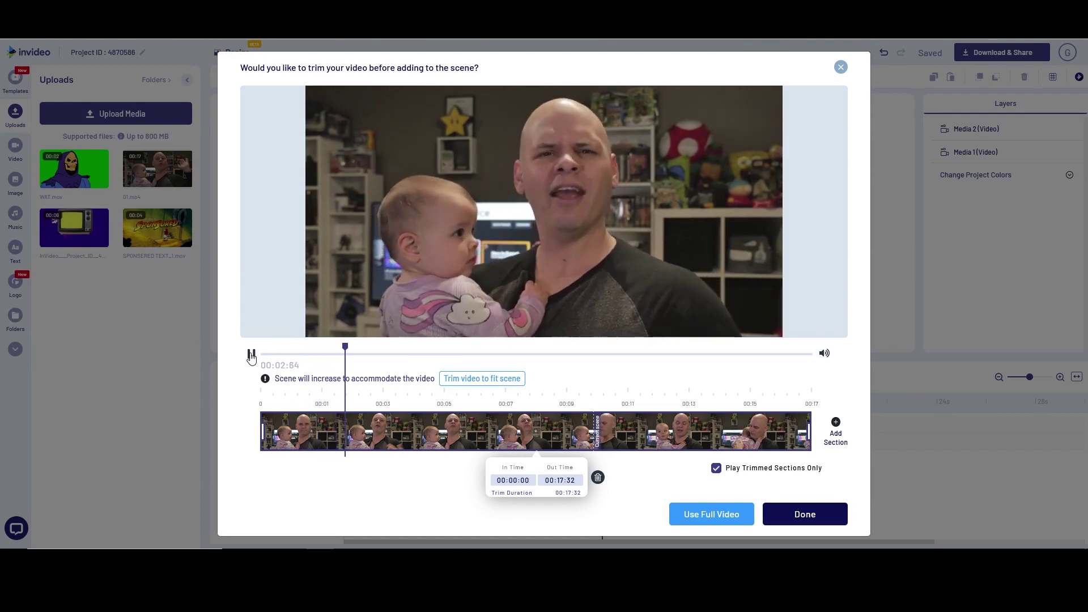
{"action": "left_click", "coordinate": [251, 356]}
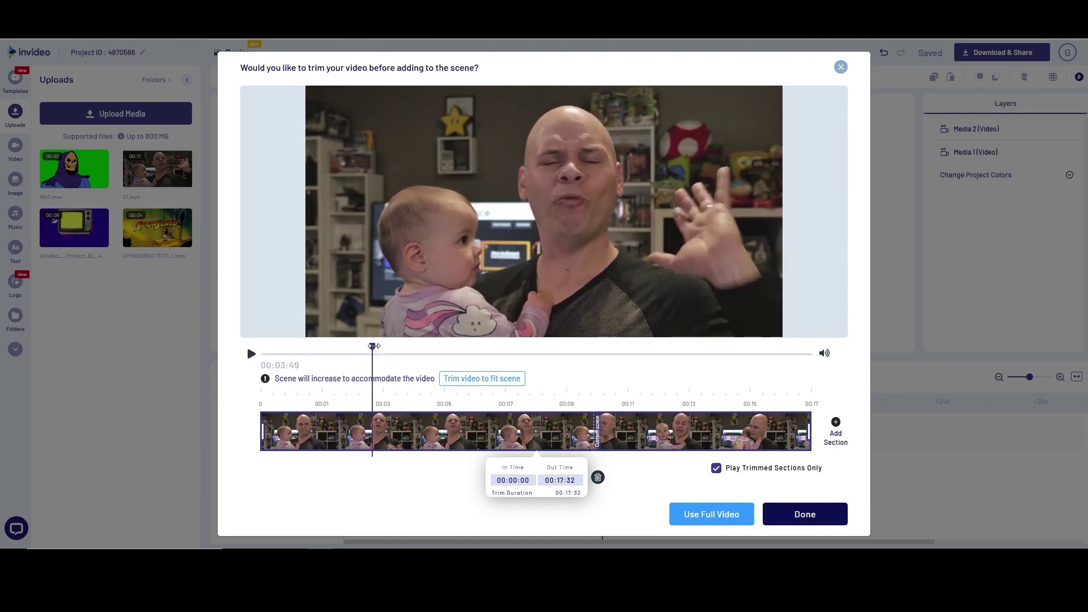
{"action": "left_click_drag", "start_coordinate": [372, 347], "coordinate": [347, 347]}
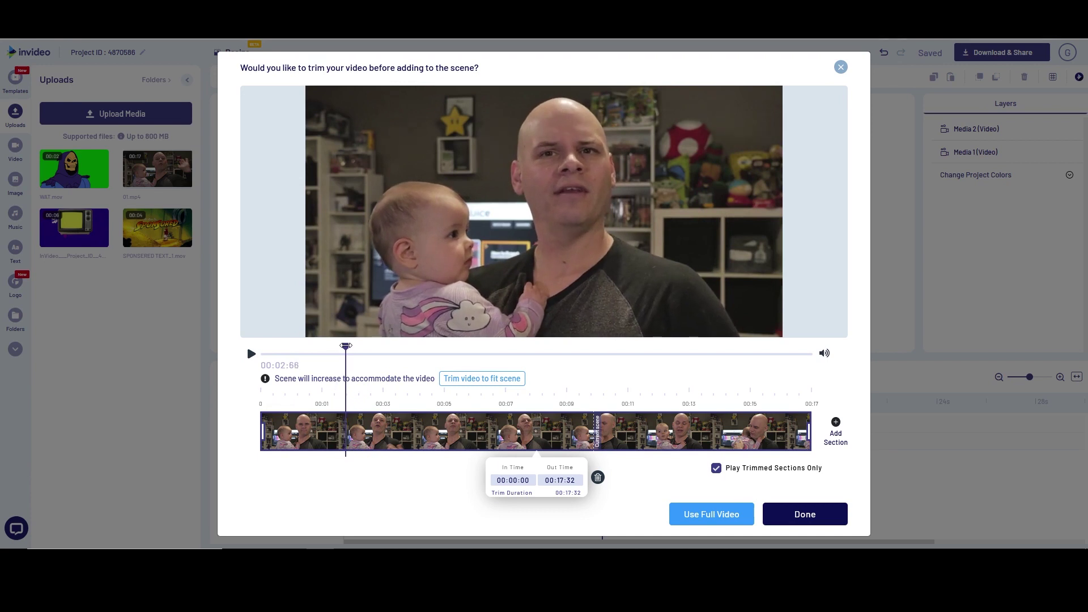
{"action": "left_click_drag", "start_coordinate": [263, 430], "coordinate": [346, 428]}
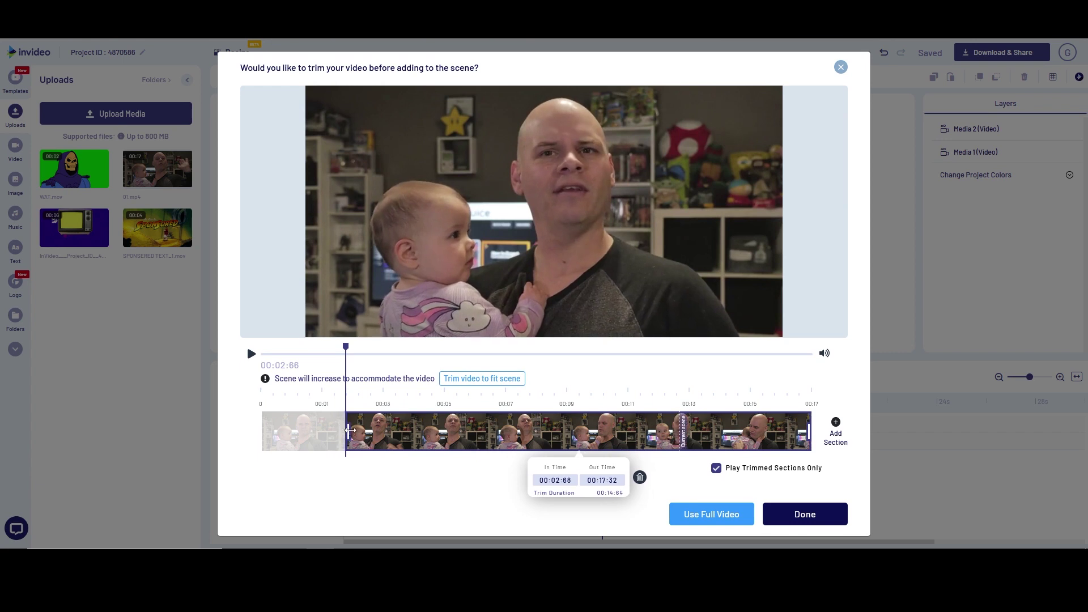
{"action": "left_click", "coordinate": [254, 357]}
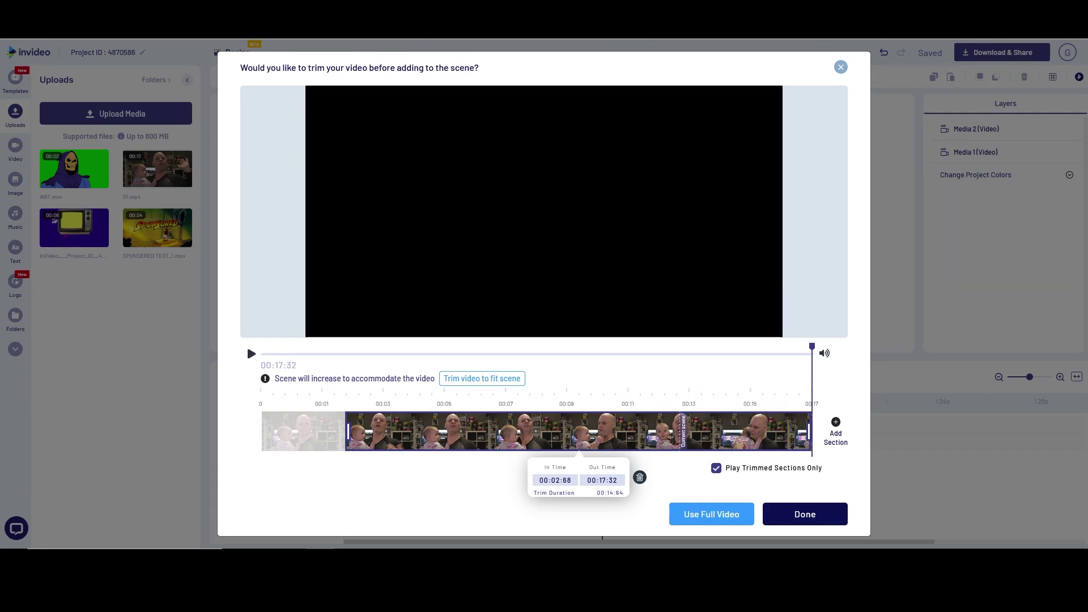
{"action": "left_click", "coordinate": [743, 522]}
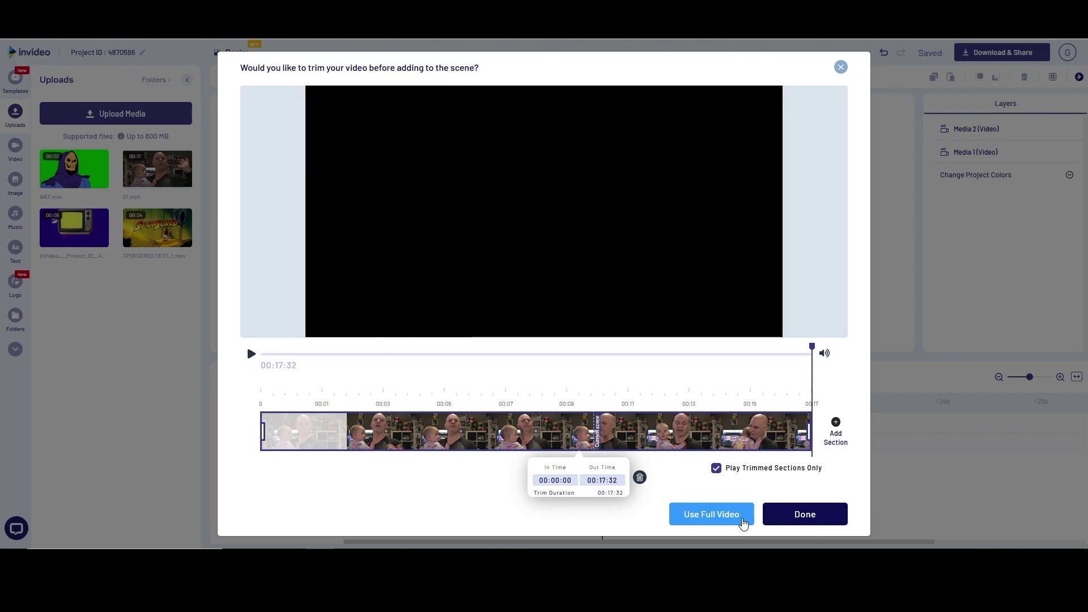
{"action": "left_click", "coordinate": [805, 514]}
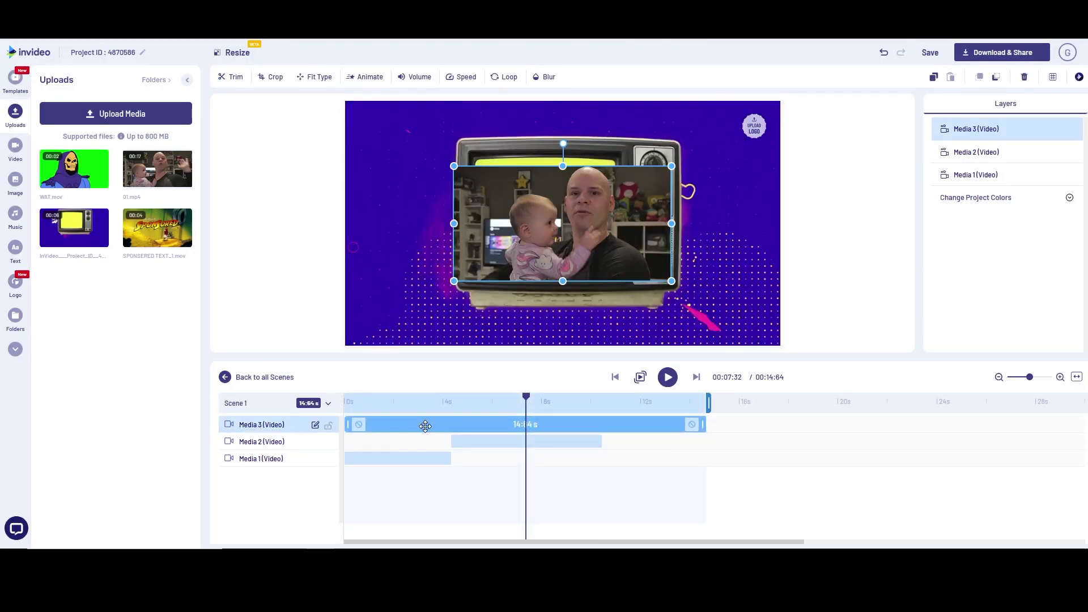
Step: Move the webcam clip to start at 10:42, right after the TV clip, and begin enlarging it
{"action": "left_click_drag", "start_coordinate": [409, 424], "coordinate": [664, 427]}
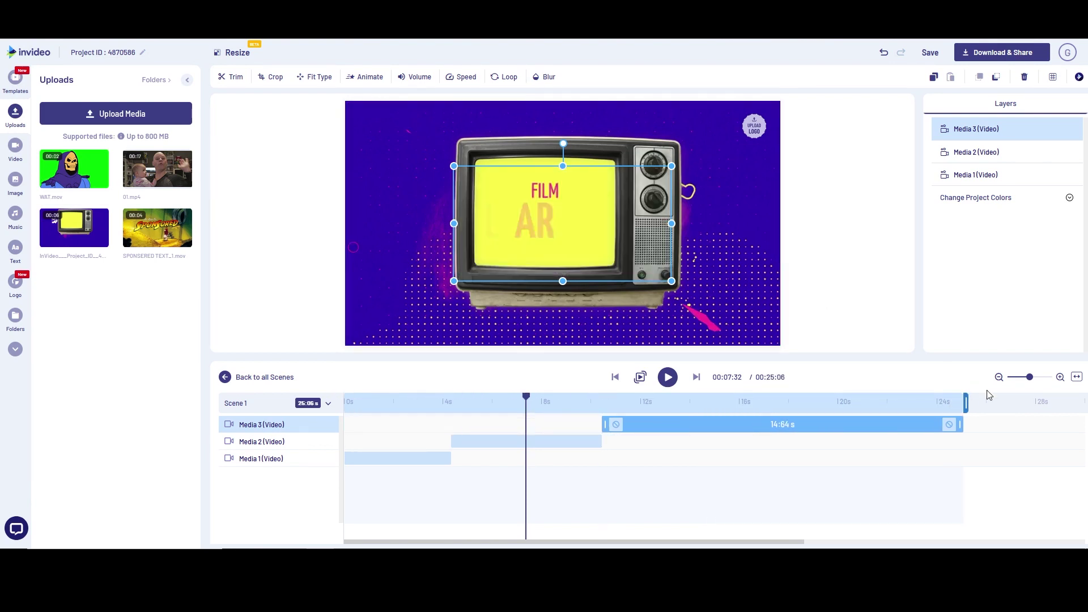
{"action": "left_click_drag", "start_coordinate": [527, 402], "coordinate": [616, 402]}
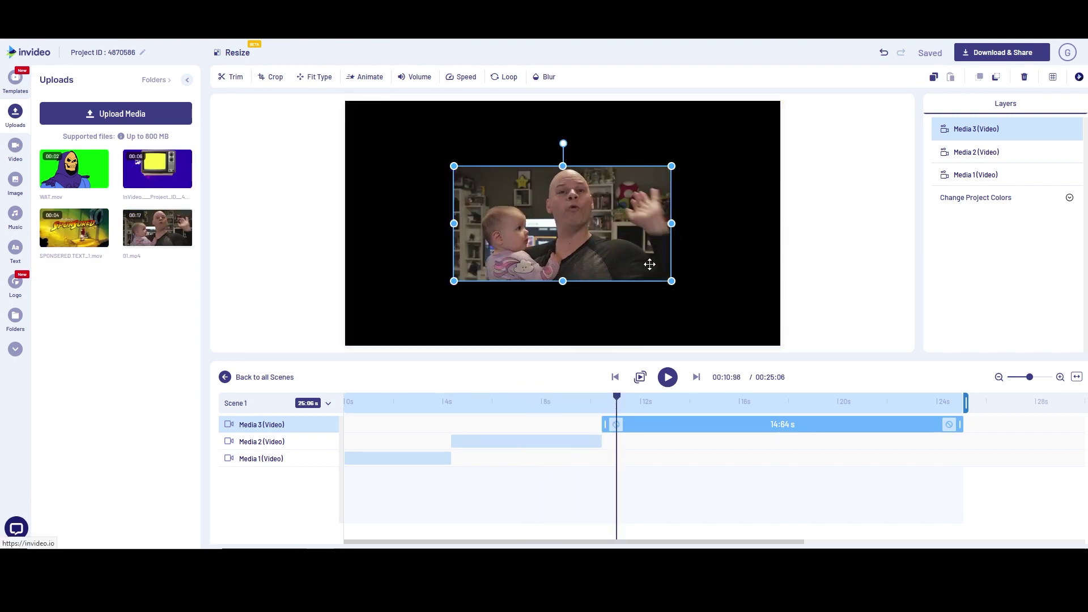
{"action": "left_click_drag", "start_coordinate": [672, 281], "coordinate": [778, 355]}
Step: Stretch the webcam clip's corners and edges until it covers the whole canvas, including the black bar
{"action": "left_click", "coordinate": [469, 174]}
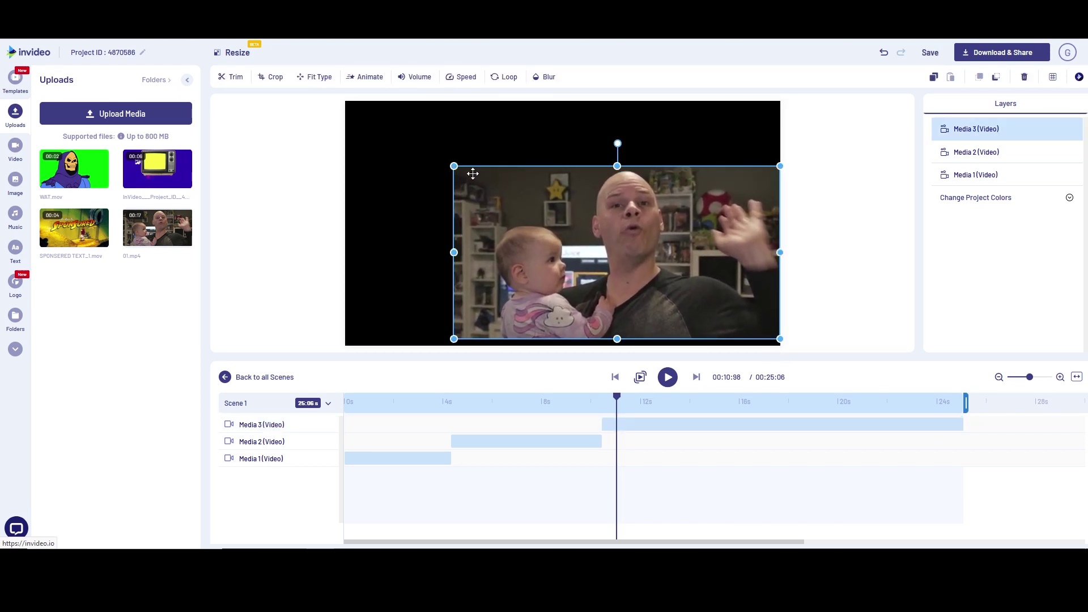
{"action": "left_click_drag", "start_coordinate": [454, 166], "coordinate": [332, 98]}
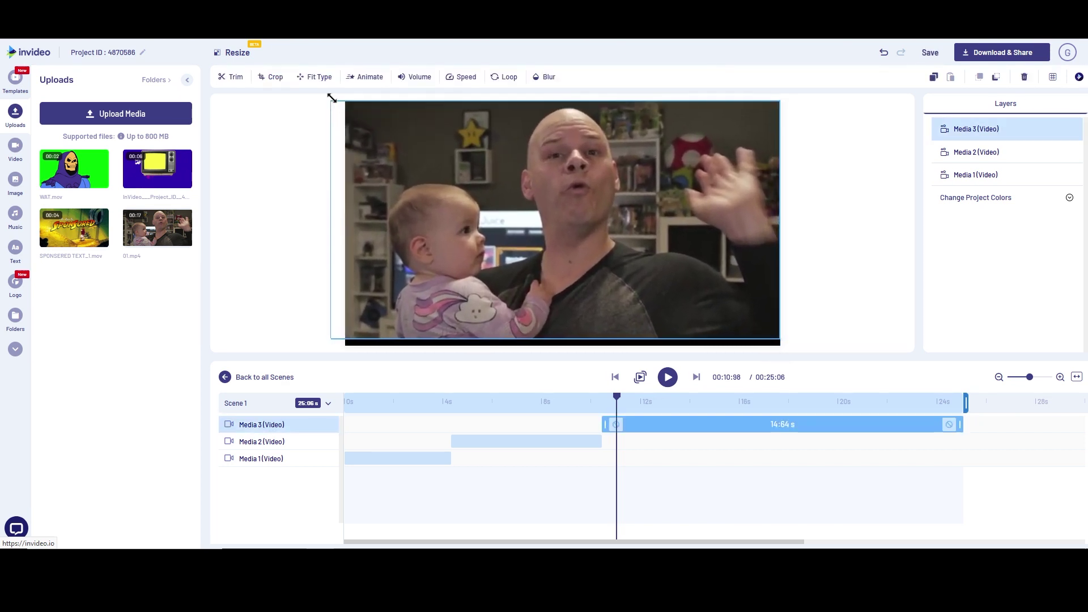
{"action": "left_click", "coordinate": [327, 100]}
{"action": "left_click", "coordinate": [679, 337]}
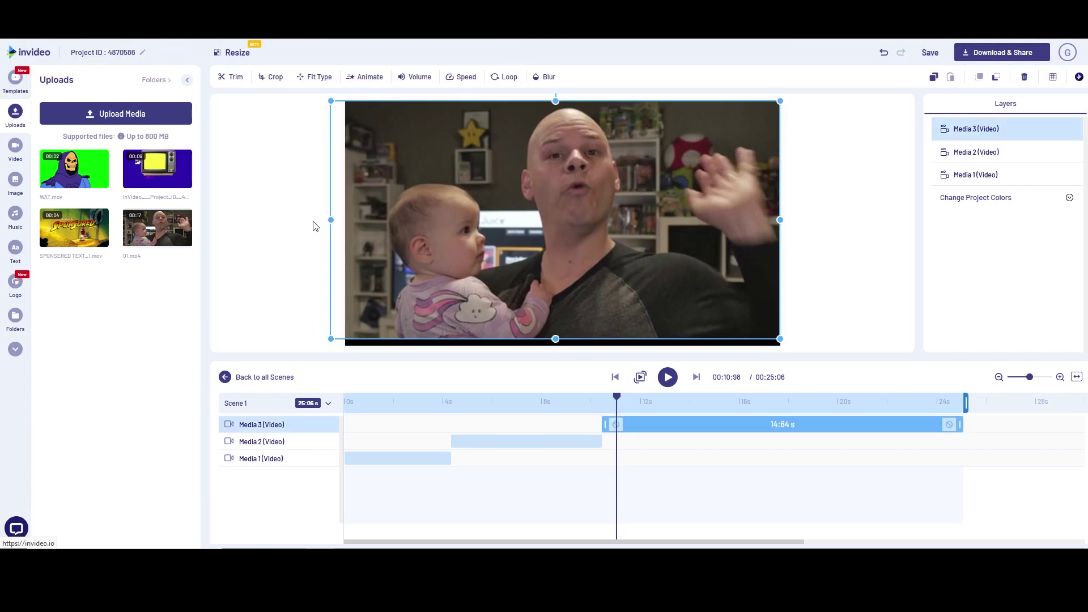
{"action": "left_click_drag", "start_coordinate": [331, 219], "coordinate": [343, 219]}
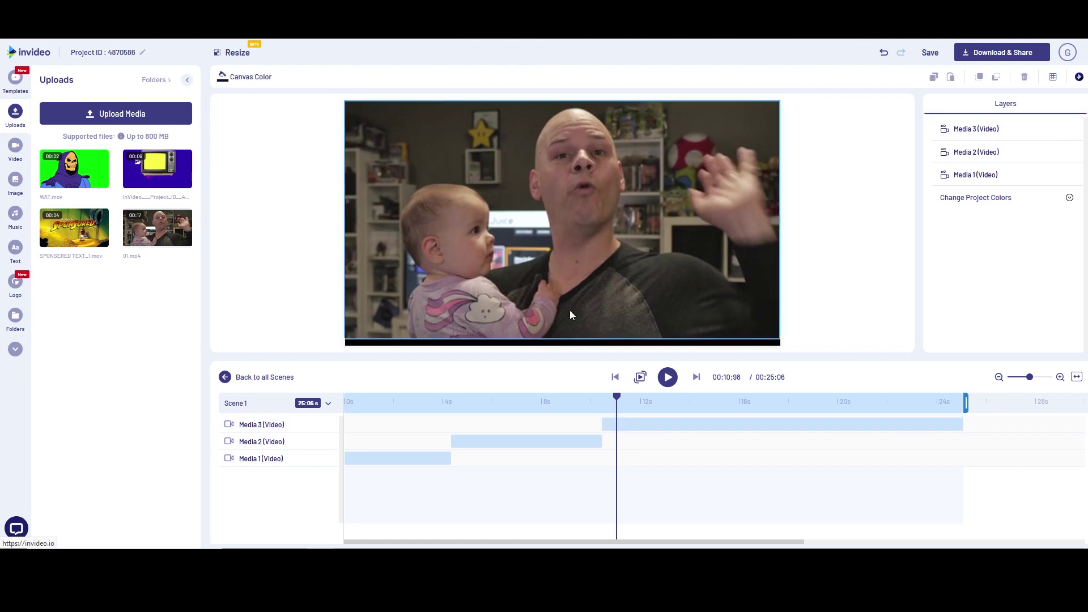
{"action": "left_click", "coordinate": [583, 329]}
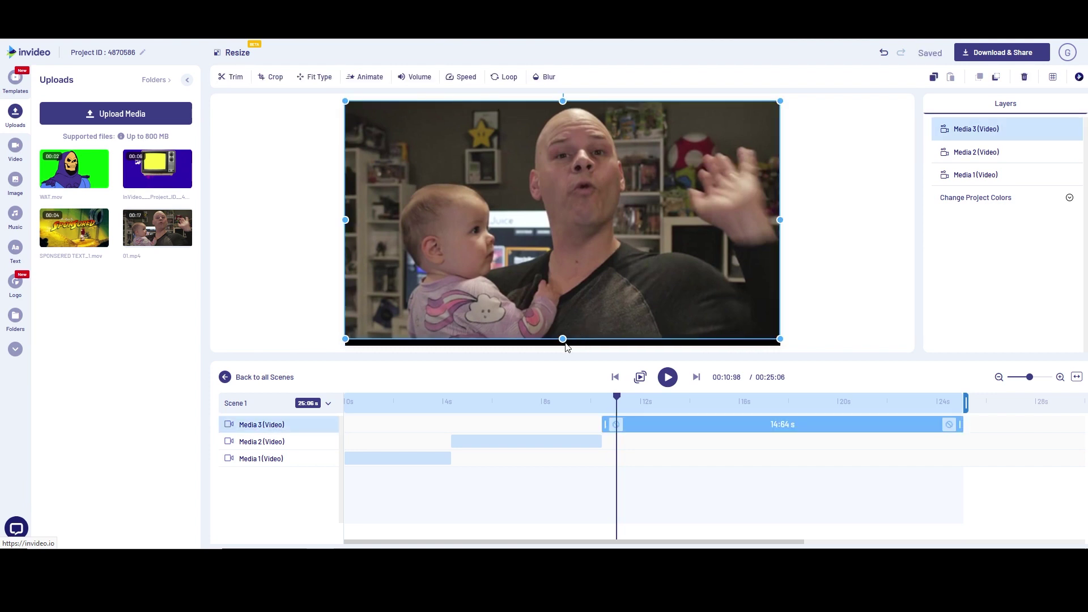
{"action": "left_click_drag", "start_coordinate": [562, 339], "coordinate": [562, 346]}
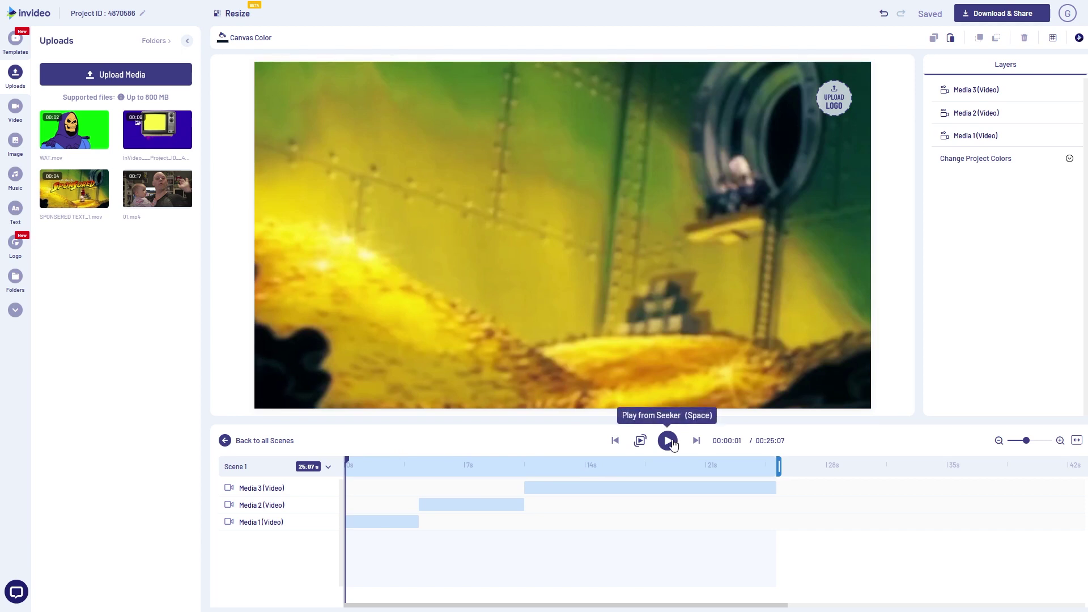
{"action": "left_click", "coordinate": [673, 445]}
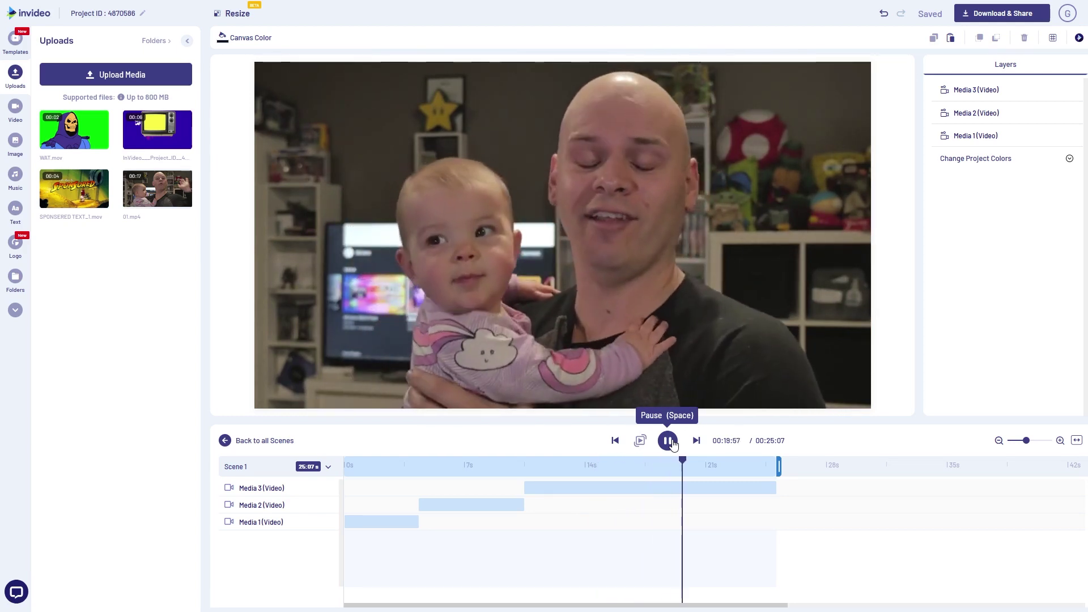
{"action": "left_click", "coordinate": [669, 442]}
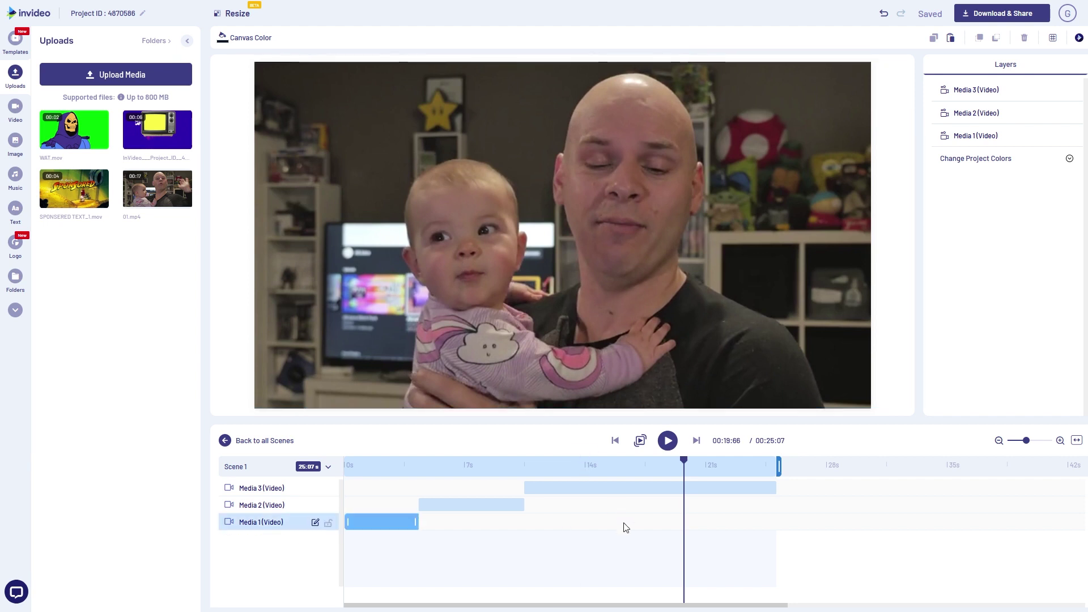
{"action": "left_click", "coordinate": [514, 489]}
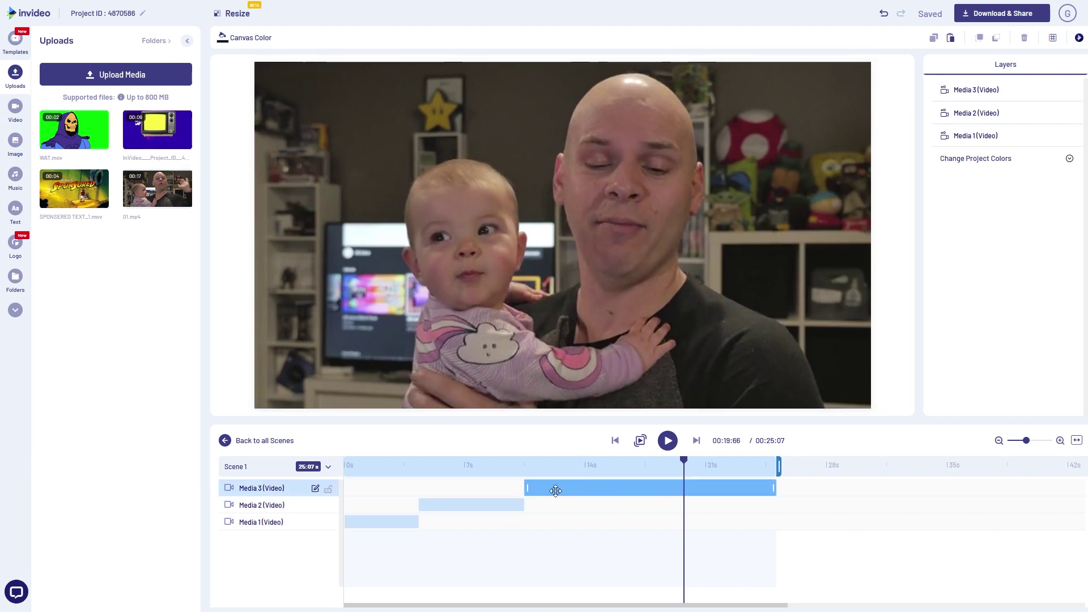
{"action": "left_click", "coordinate": [474, 502]}
{"action": "left_click", "coordinate": [379, 523]}
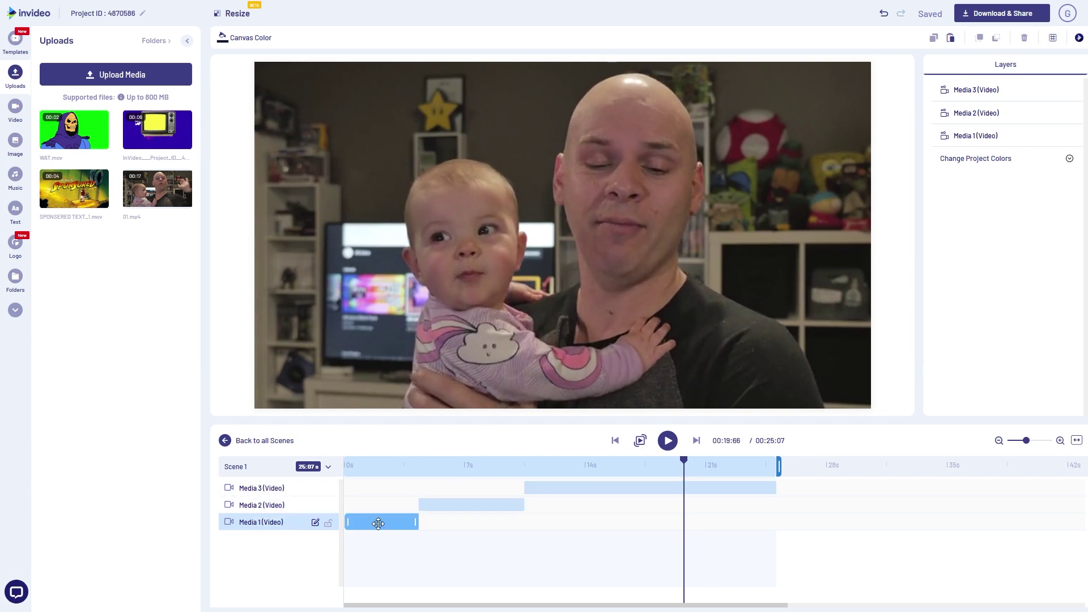
{"action": "left_click", "coordinate": [579, 301]}
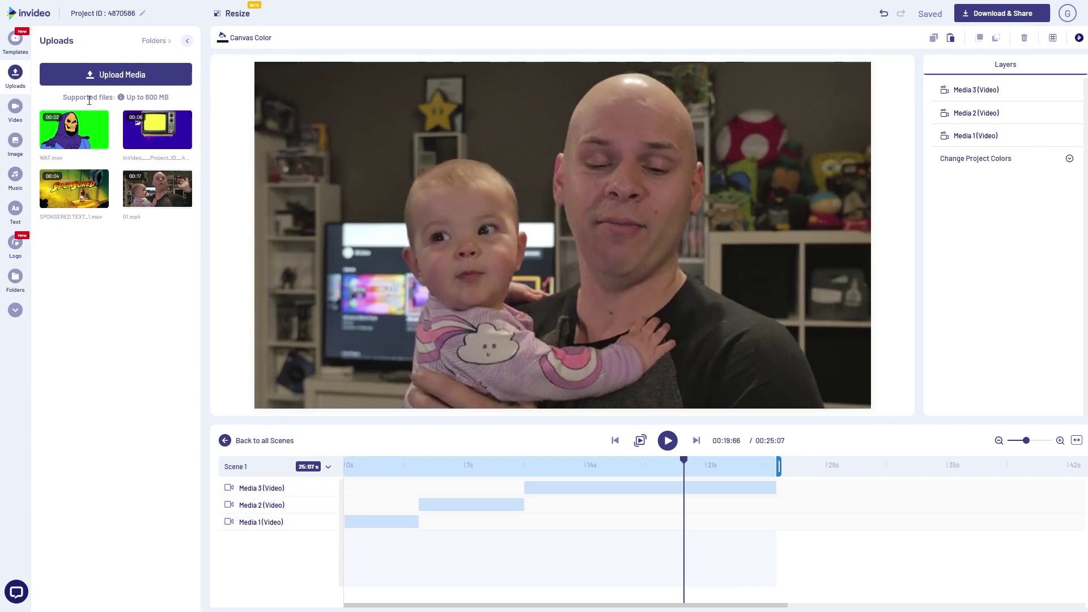
Step: Open the Text templates and expand the full Astons lower-third collection
{"action": "left_click", "coordinate": [16, 209]}
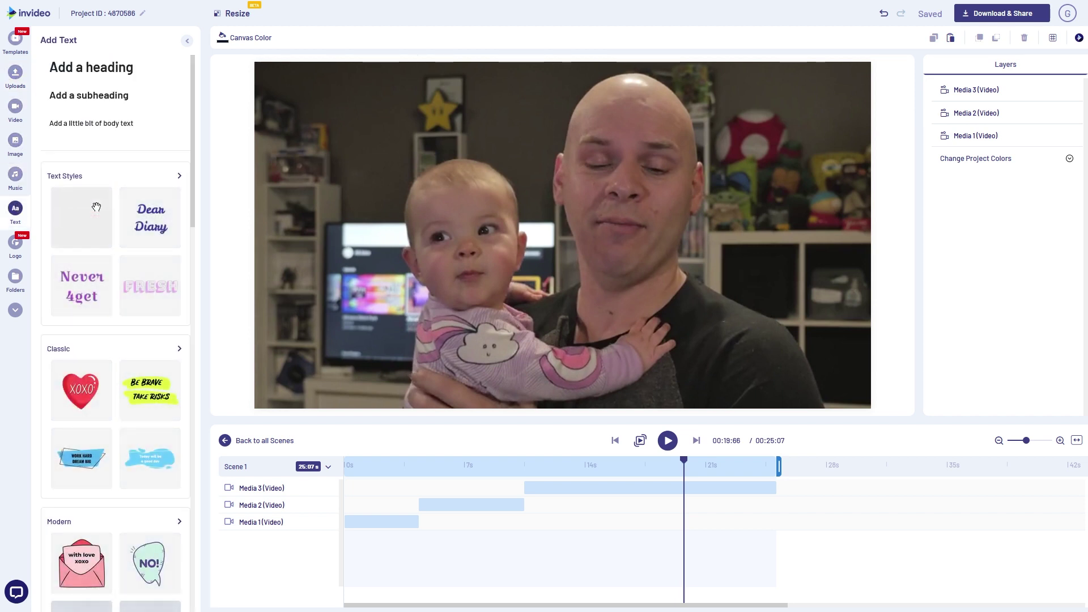
{"action": "scroll", "coordinate": [98, 211], "scroll_direction": "down", "scroll_amount": 2}
{"action": "scroll", "coordinate": [98, 211], "scroll_direction": "down", "scroll_amount": 5}
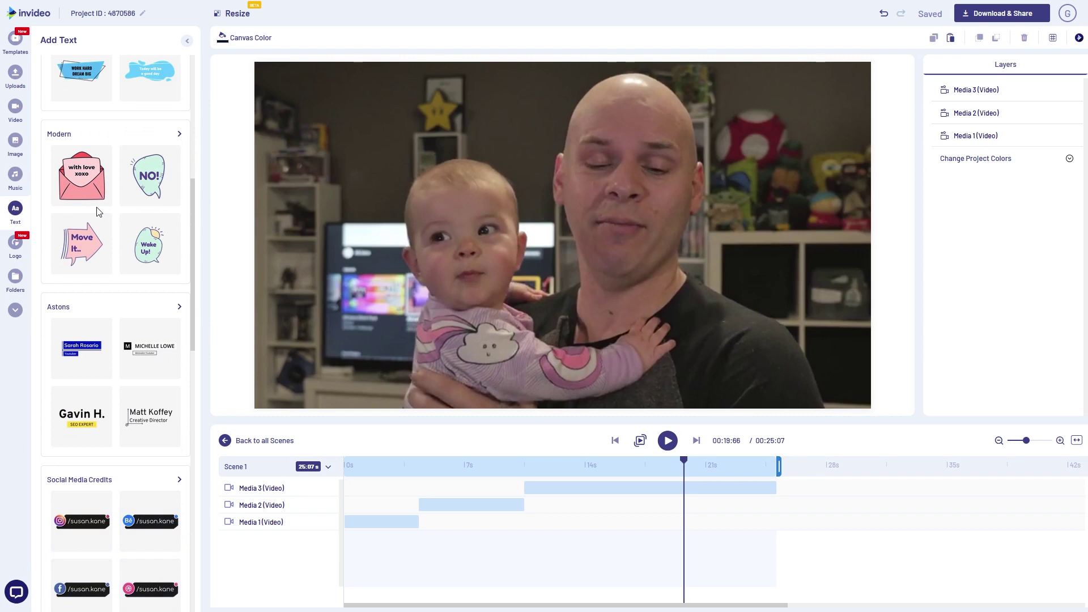
{"action": "scroll", "coordinate": [97, 207], "scroll_direction": "down", "scroll_amount": 2}
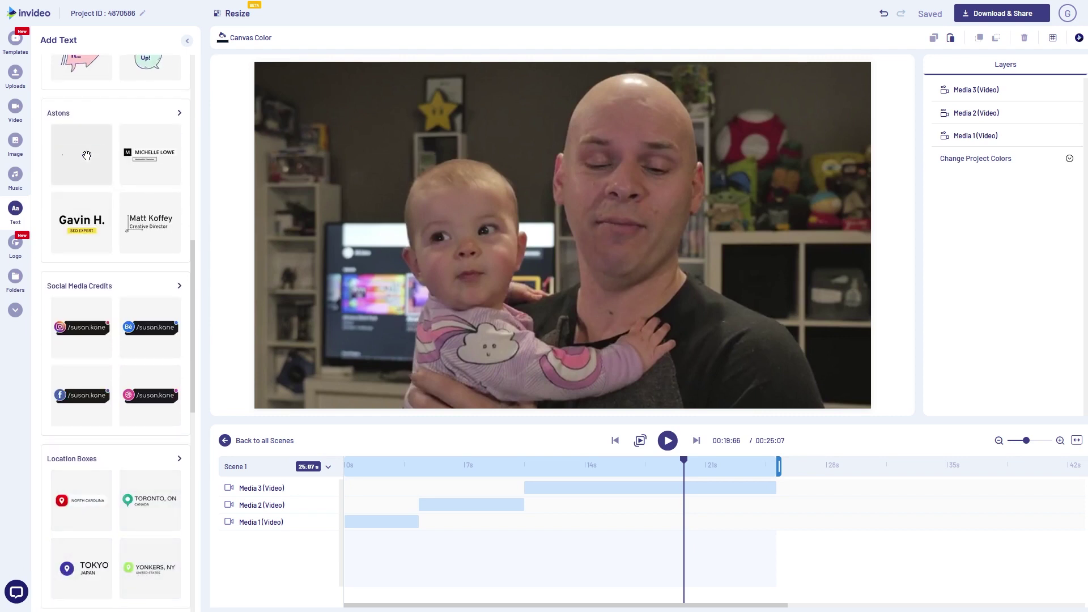
{"action": "scroll", "coordinate": [82, 230], "scroll_direction": "up", "scroll_amount": 3}
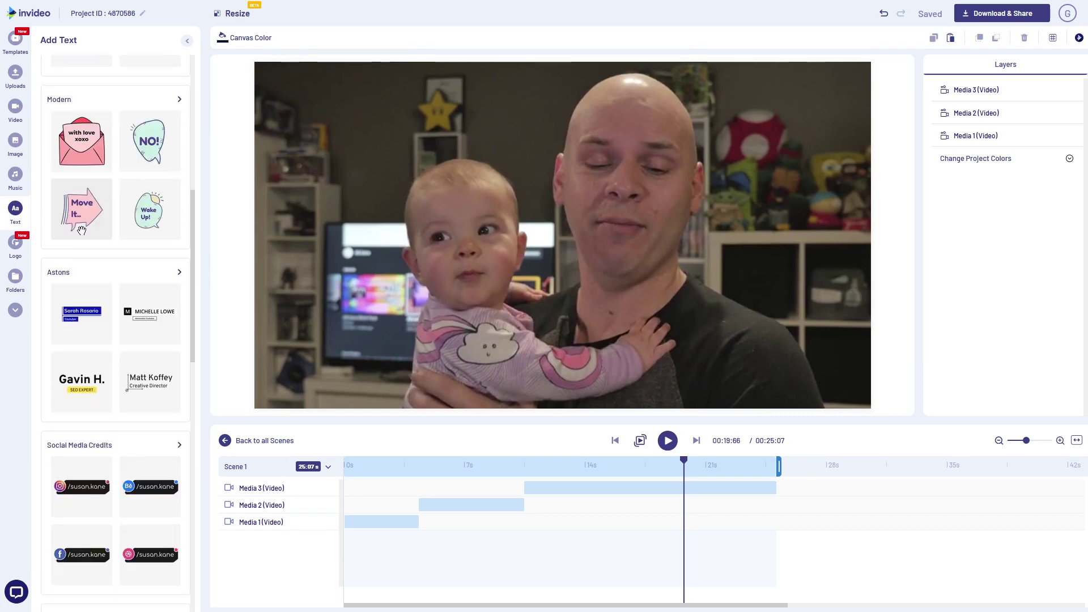
{"action": "left_click", "coordinate": [61, 274]}
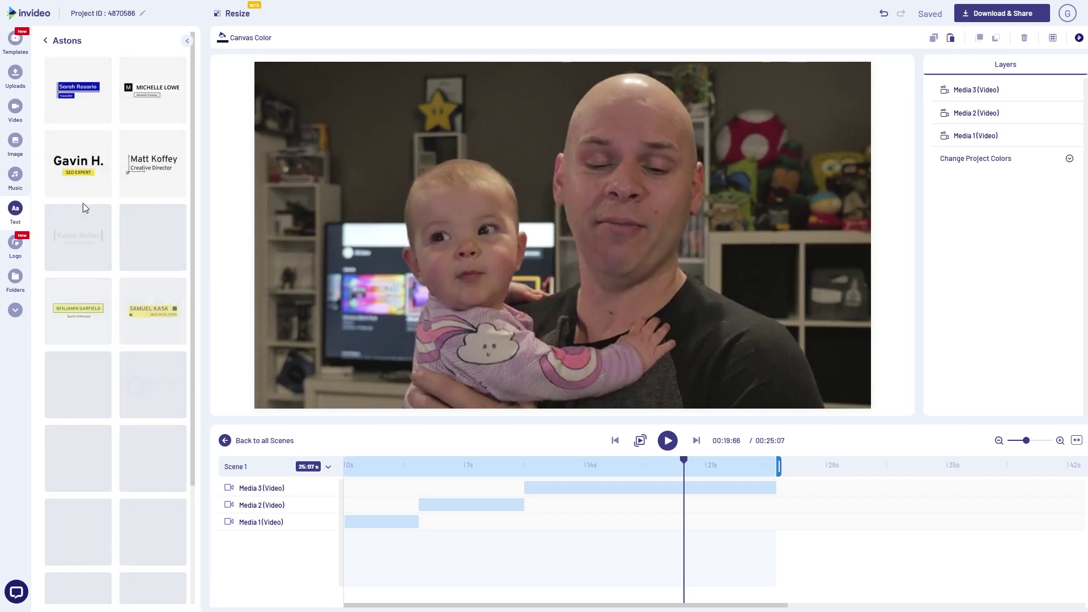
{"action": "scroll", "coordinate": [83, 203], "scroll_direction": "down", "scroll_amount": 2}
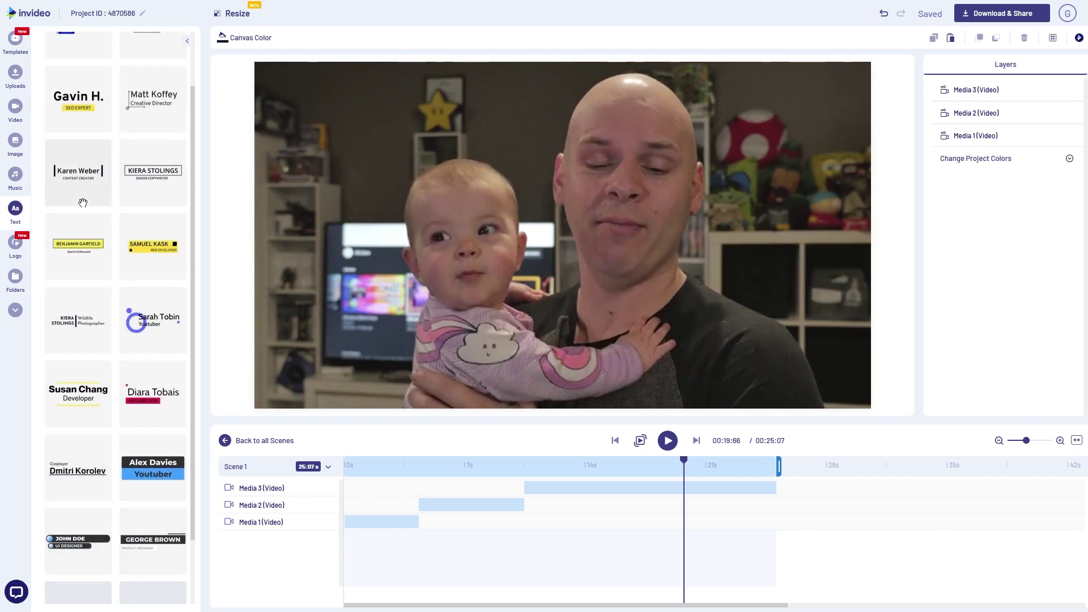
{"action": "scroll", "coordinate": [83, 203], "scroll_direction": "down", "scroll_amount": 1}
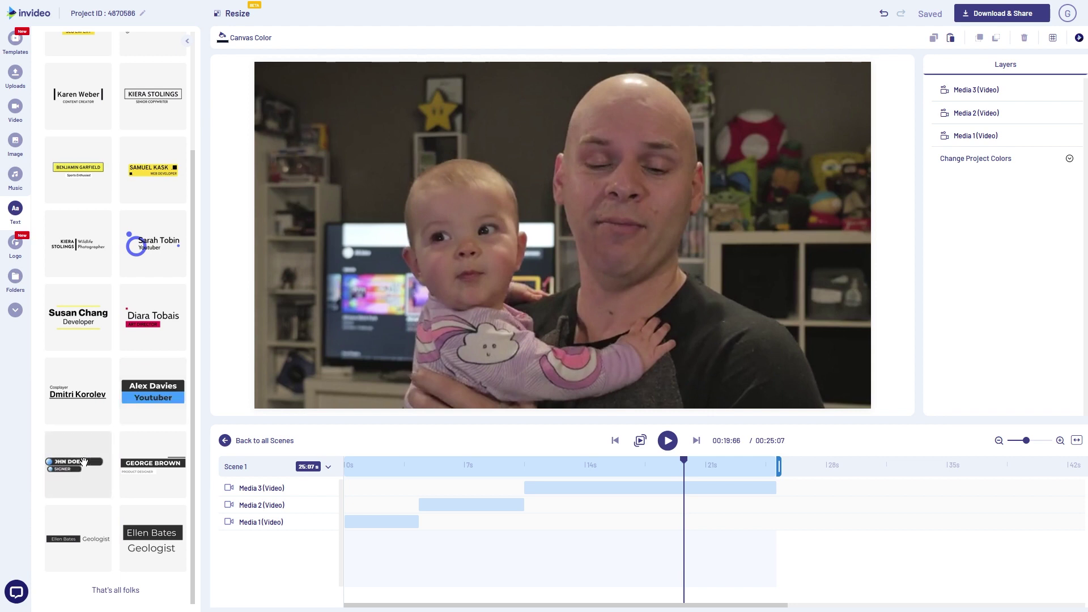
{"action": "scroll", "coordinate": [81, 481], "scroll_direction": "up", "scroll_amount": 1}
Step: Drop the John Doe aston onto the video, start both text lines with the webcam clip, and preview
{"action": "left_click_drag", "start_coordinate": [79, 480], "coordinate": [266, 455]}
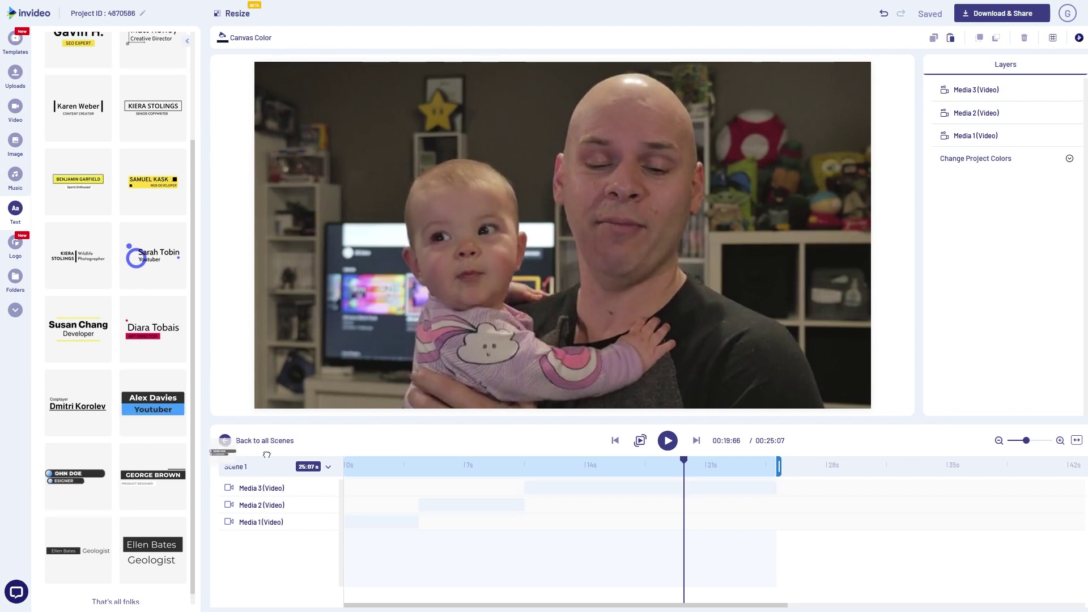
{"action": "left_click_drag", "start_coordinate": [386, 437], "coordinate": [362, 345]}
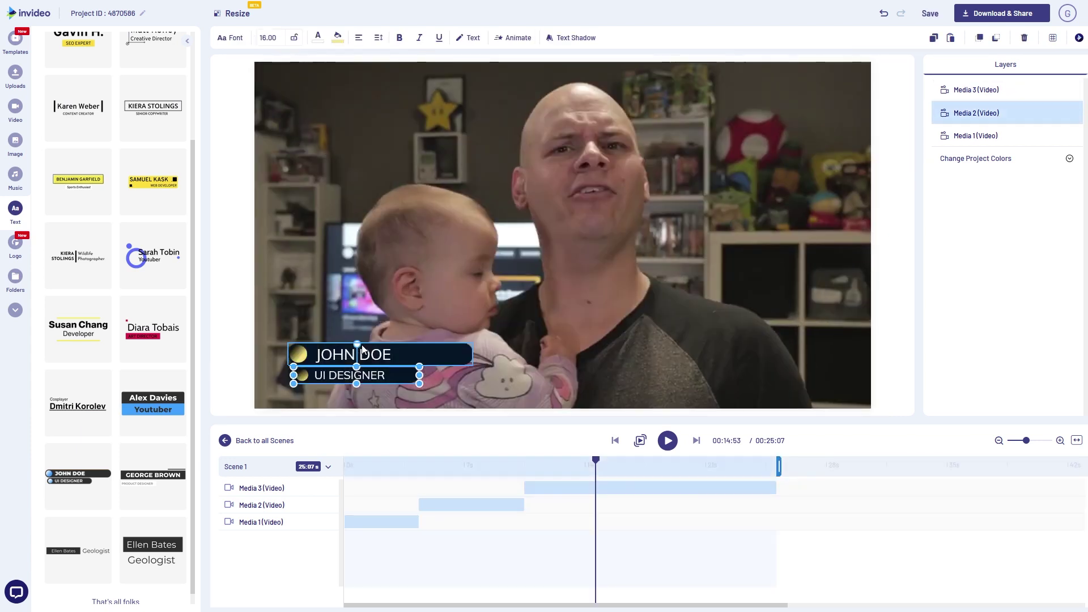
{"action": "left_click_drag", "start_coordinate": [952, 502], "coordinate": [778, 504]}
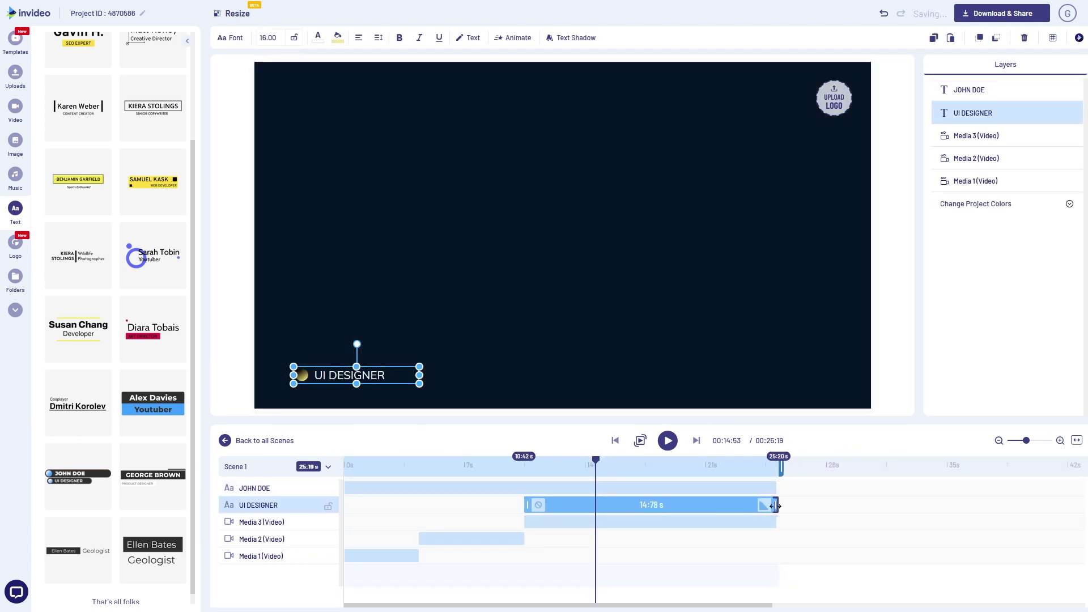
{"action": "left_click_drag", "start_coordinate": [348, 488], "coordinate": [524, 488]}
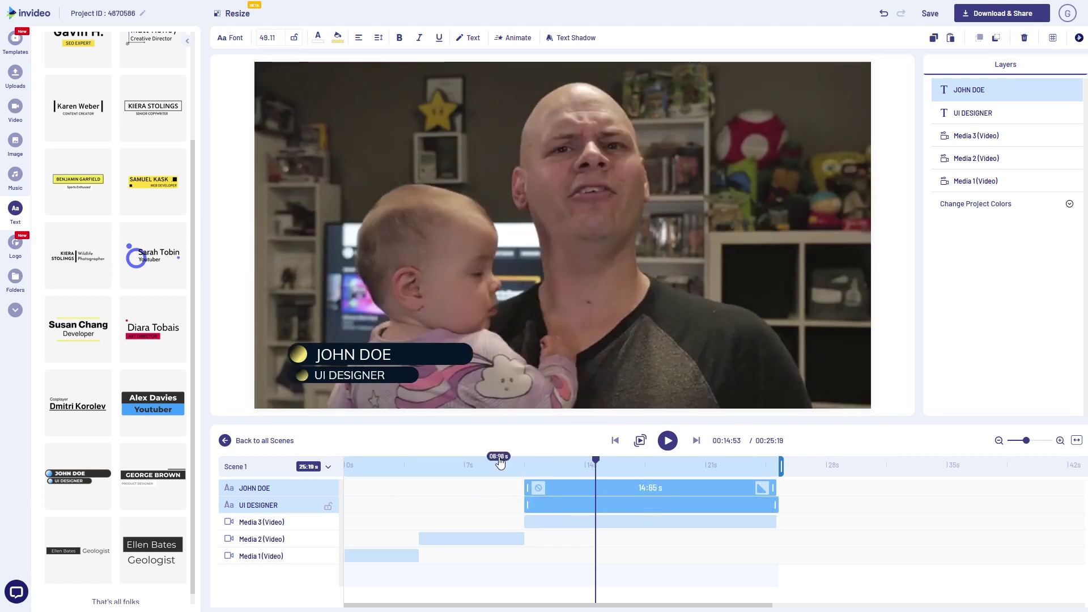
{"action": "left_click", "coordinate": [500, 462]}
{"action": "left_click", "coordinate": [668, 443]}
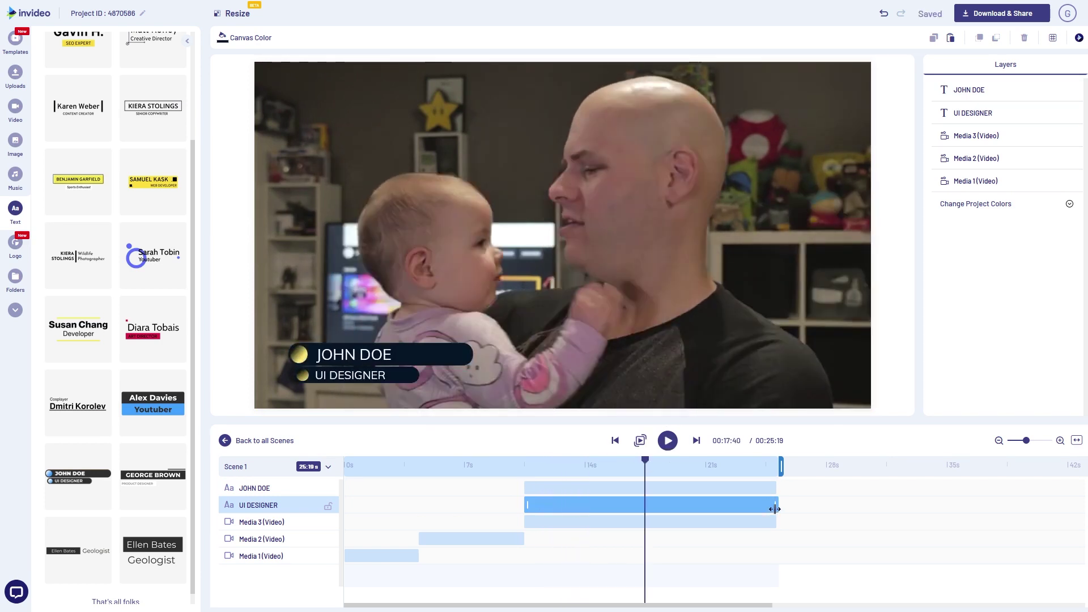
Step: Shorten the UI DESIGNER and JOHN DOE text bars to about 8.13 s each
{"action": "left_click_drag", "start_coordinate": [775, 509], "coordinate": [664, 509]}
{"action": "left_click", "coordinate": [754, 489]}
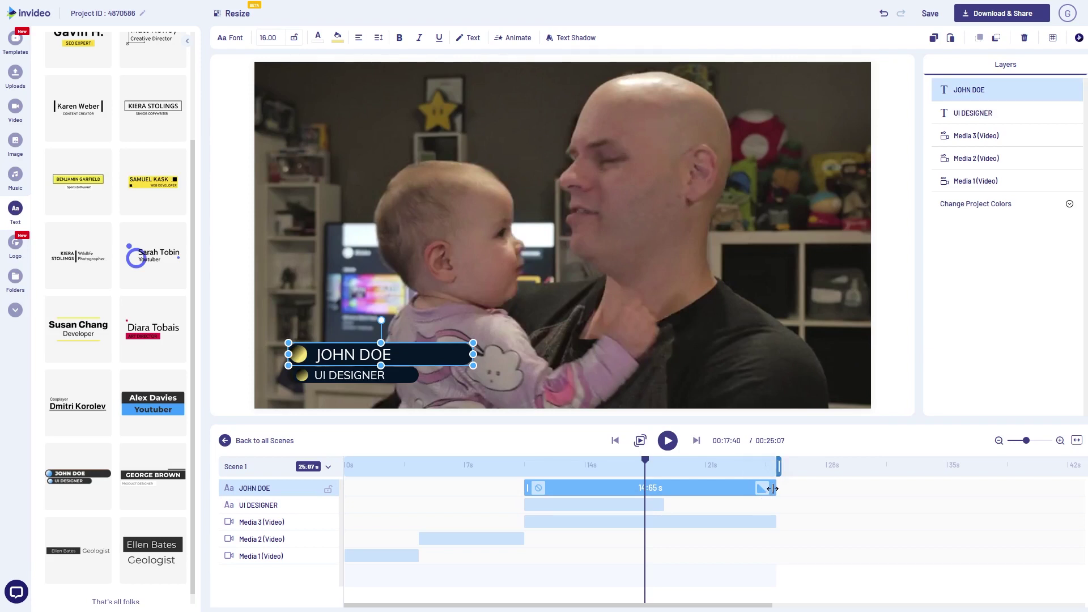
{"action": "left_click_drag", "start_coordinate": [772, 489], "coordinate": [662, 488]}
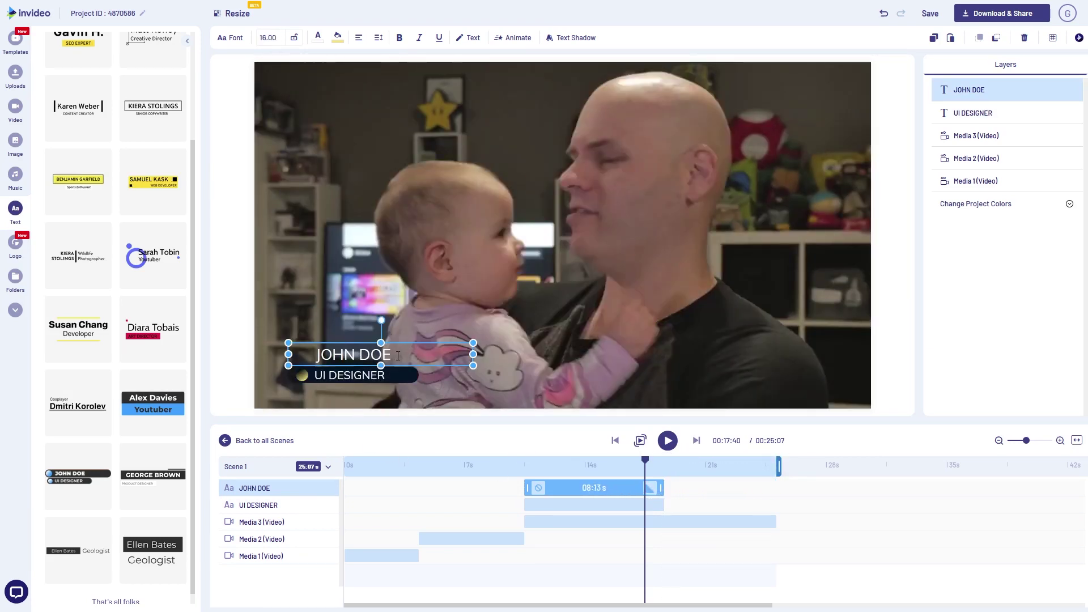
Step: Replace the JOHN DOE and UI DESIGNER lines with the two people's names
{"action": "triple_click", "coordinate": [312, 355]}
{"action": "type", "text": "Gram"}
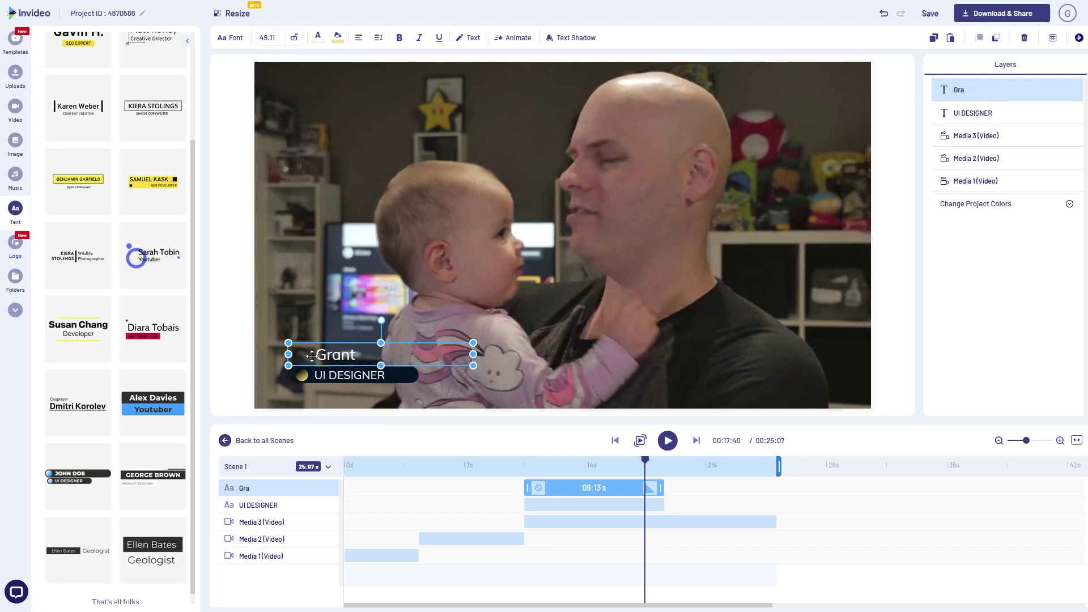
{"action": "left_click", "coordinate": [383, 376]}
{"action": "double_click", "coordinate": [384, 376]}
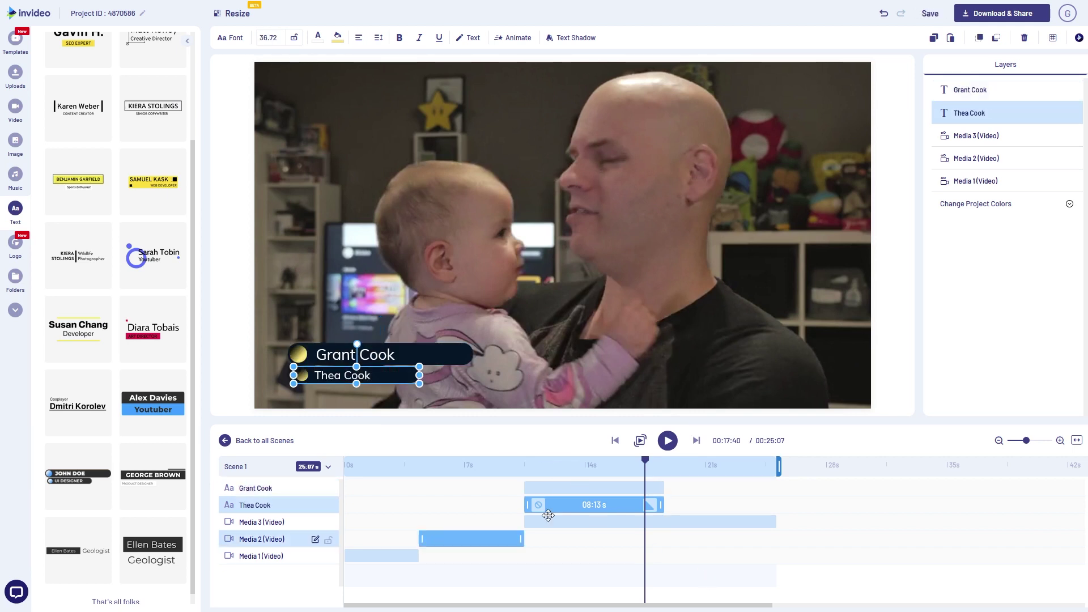
{"action": "left_click", "coordinate": [379, 556]}
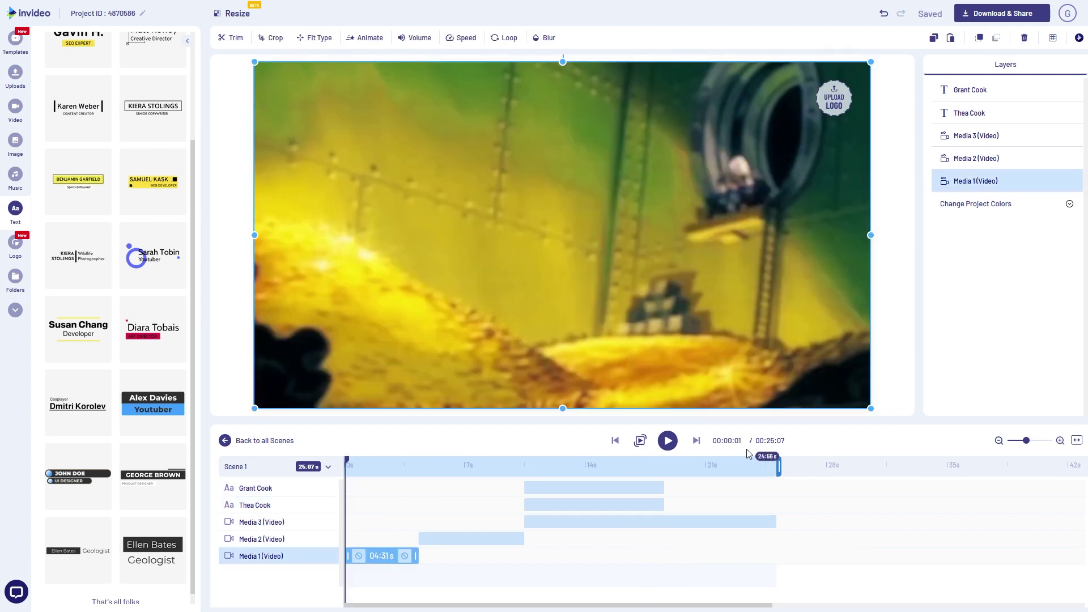
Step: Play the scene from the start, deselect the second-name text clip, and open the Music library
{"action": "left_click", "coordinate": [668, 441]}
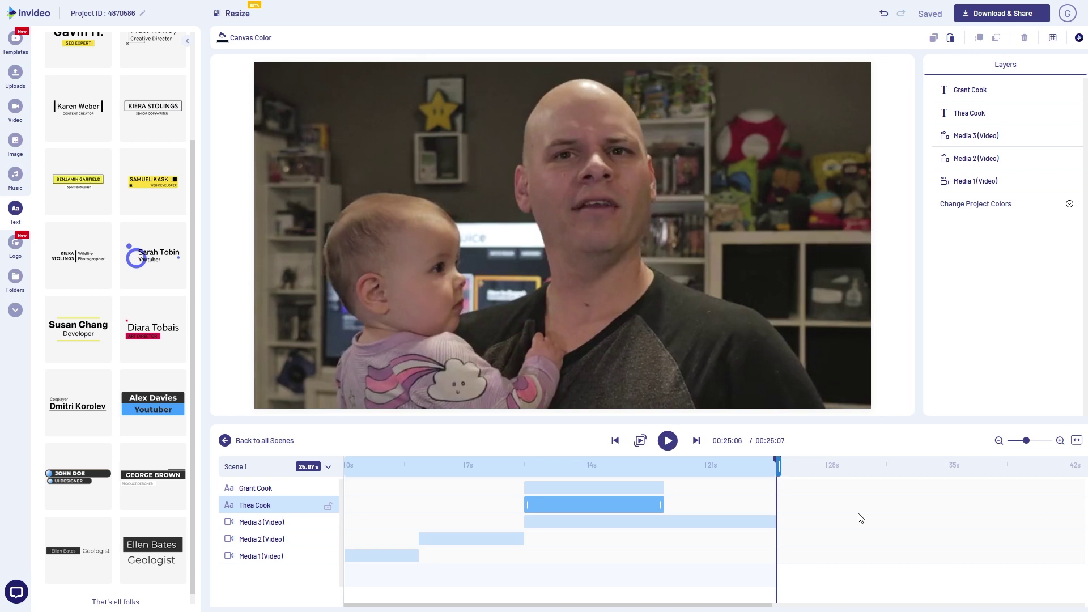
{"action": "left_click", "coordinate": [861, 518]}
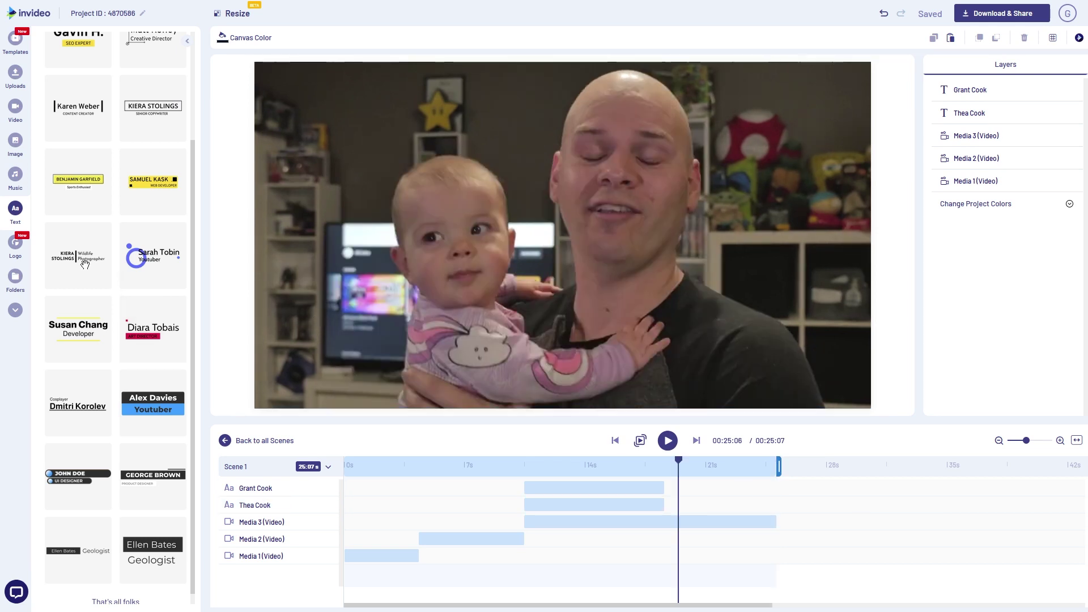
{"action": "left_click", "coordinate": [16, 175]}
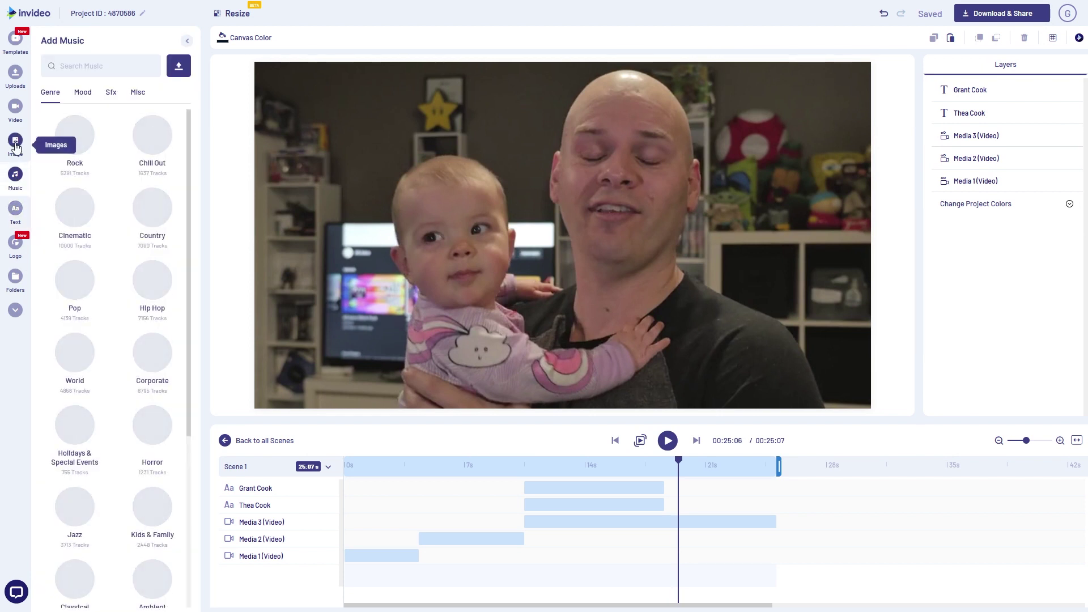
Step: Cycle through the Image, Video, Logo, Text and Music panels, finishing on the stock Video library
{"action": "left_click", "coordinate": [16, 141]}
{"action": "left_click", "coordinate": [14, 122]}
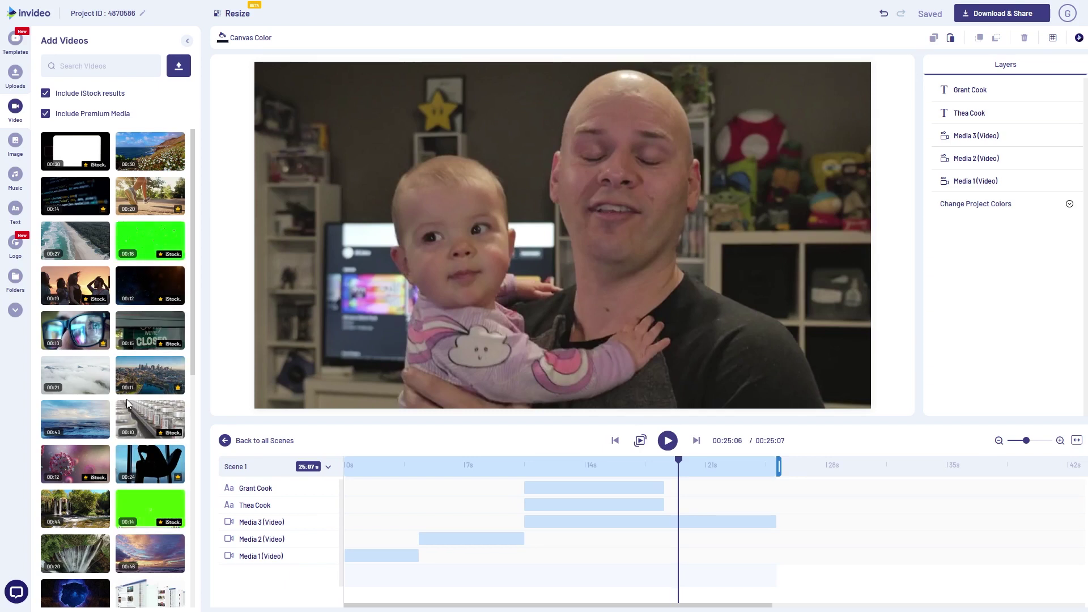
{"action": "left_click", "coordinate": [15, 243]}
{"action": "left_click", "coordinate": [15, 210]}
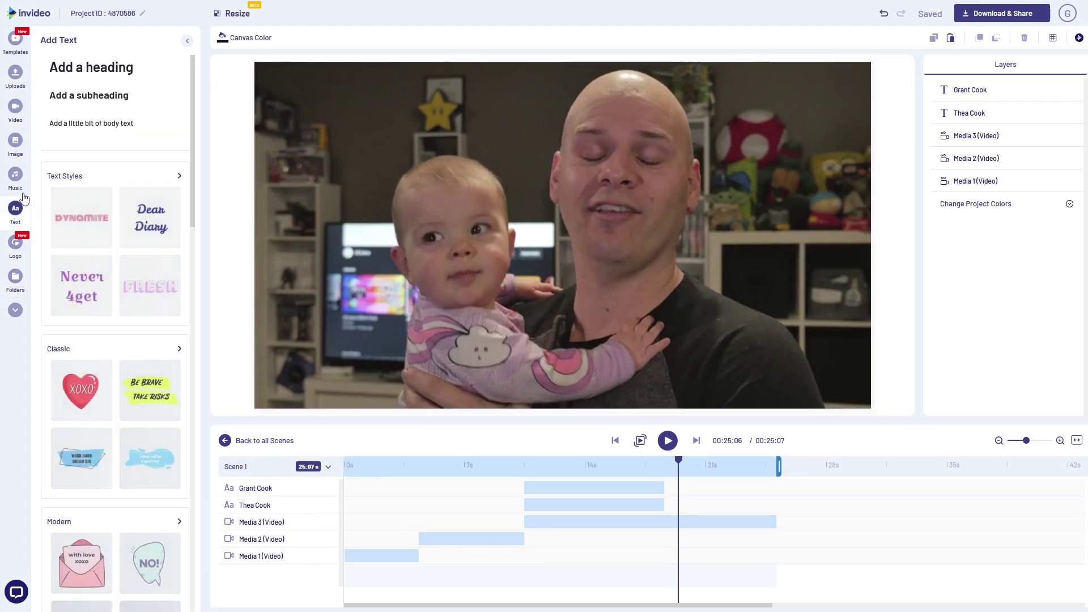
{"action": "left_click", "coordinate": [16, 176]}
{"action": "left_click", "coordinate": [21, 151]}
{"action": "left_click", "coordinate": [17, 123]}
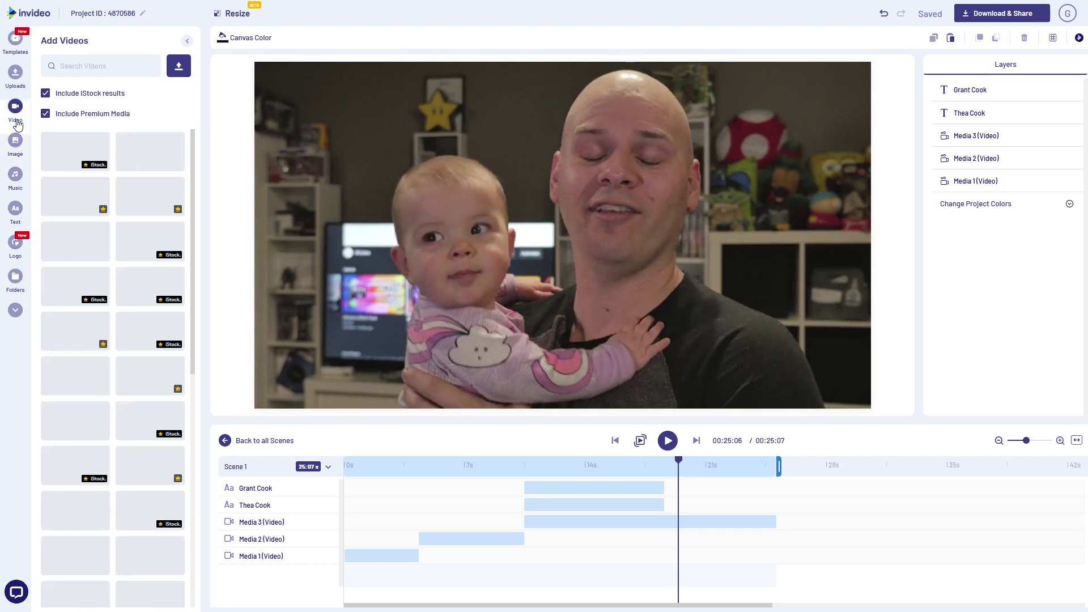